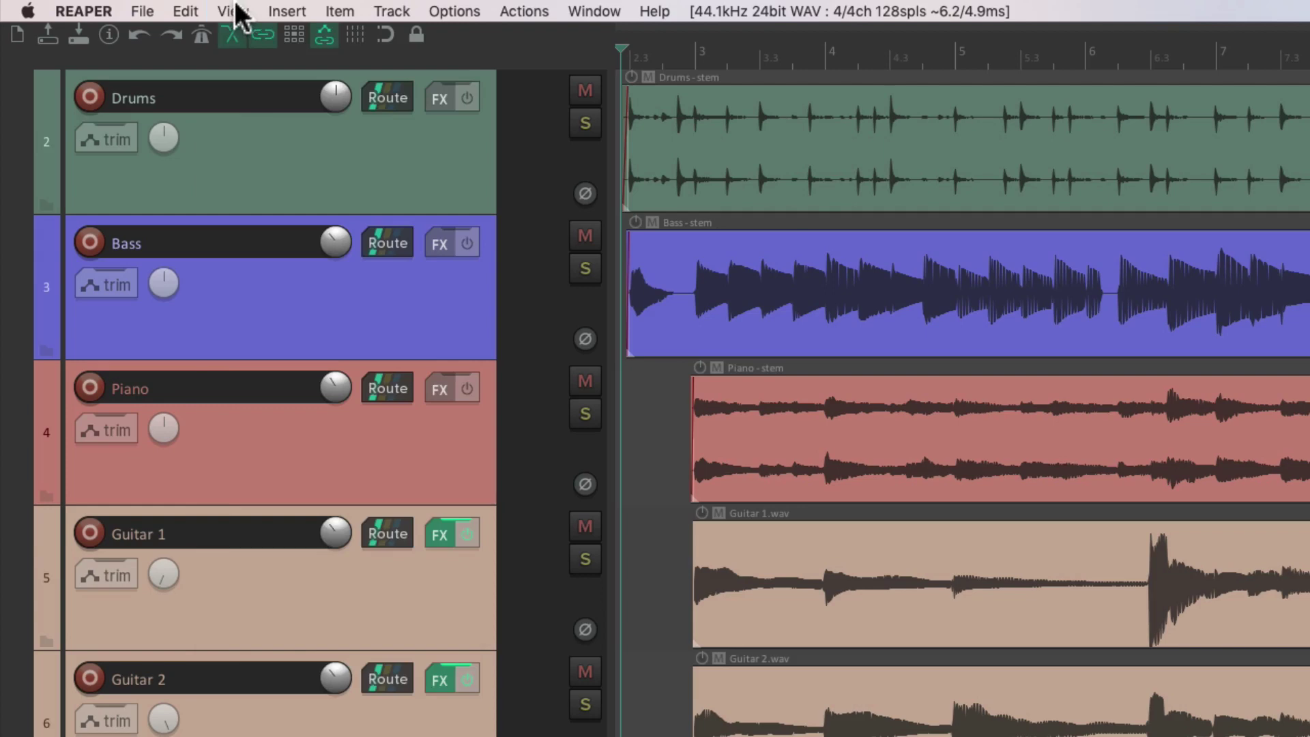
Step: Show the master in a floating Mixer Master window and test its fader during playback, leaving 0.00dB
left_click(239, 13)
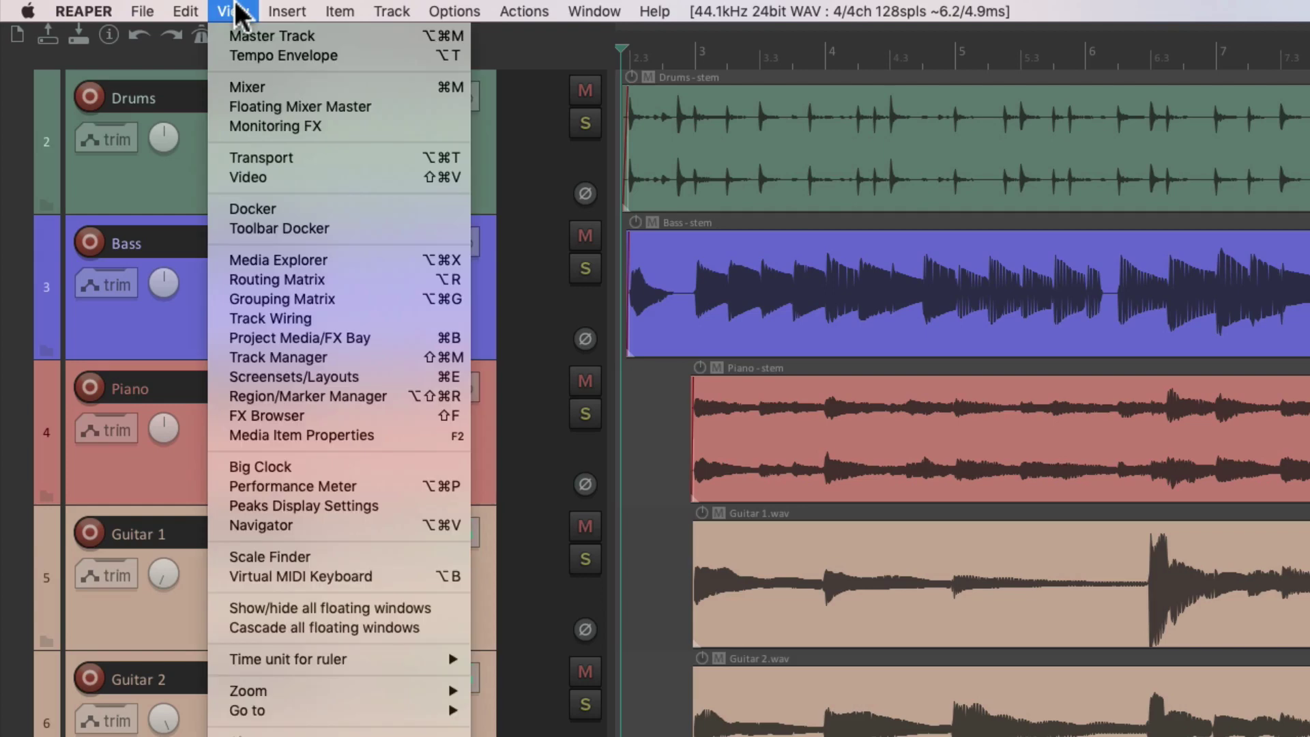
left_click(214, 109)
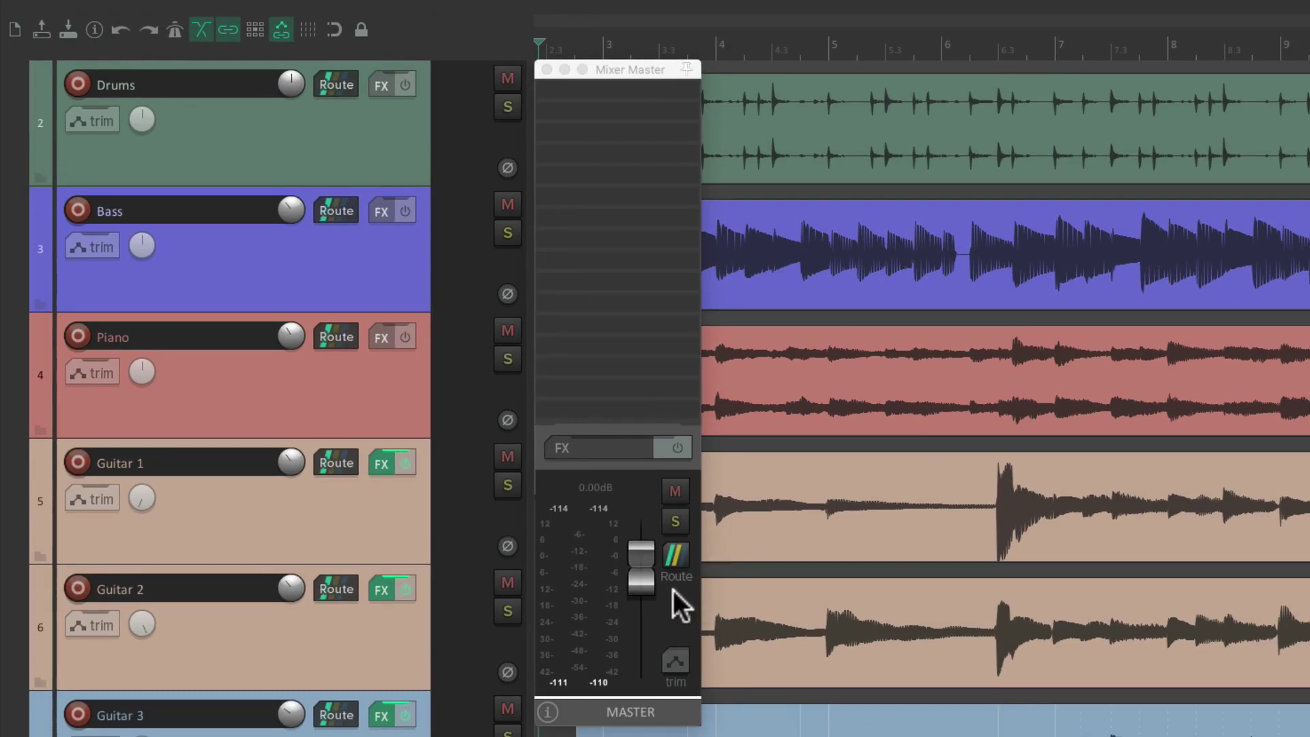
key("space")
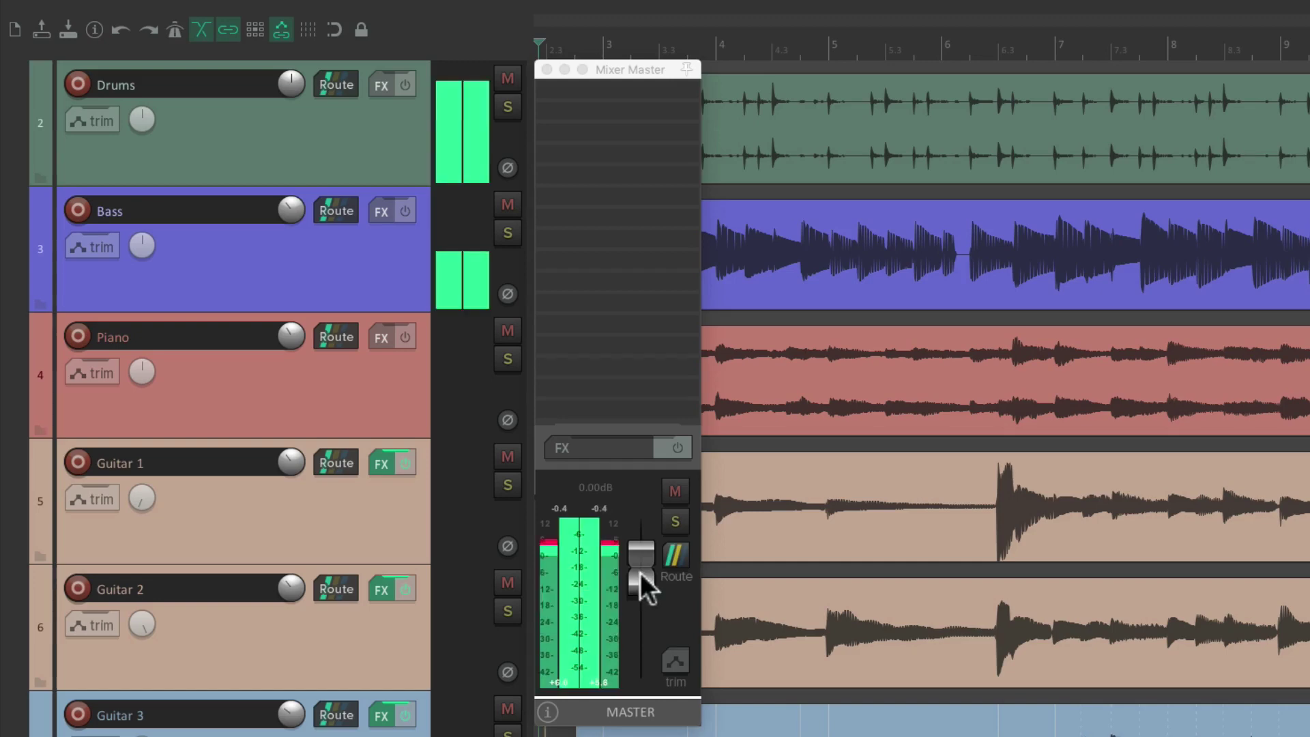
mouse_move(638, 570)
left_mouse_down()
mouse_move(633, 605)
mouse_move(632, 573)
left_mouse_up()
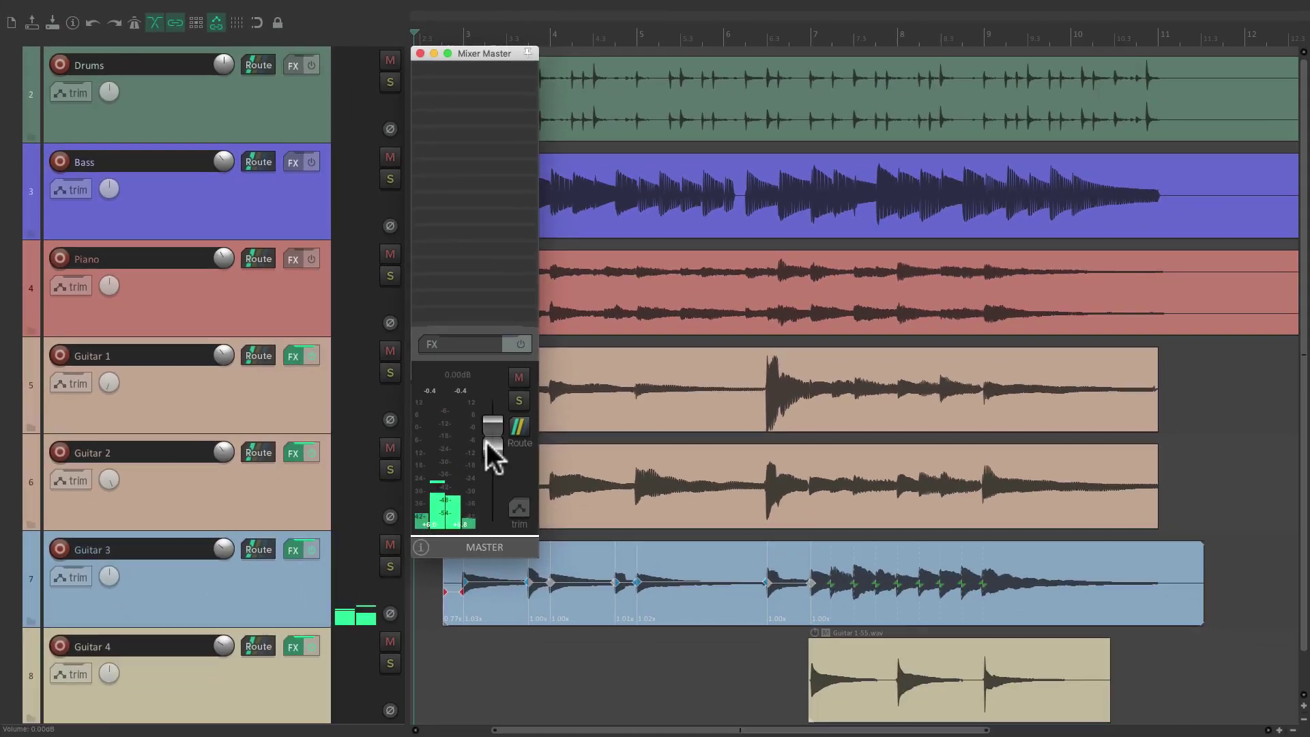
left_click_drag(485, 441, 486, 441)
key("space")
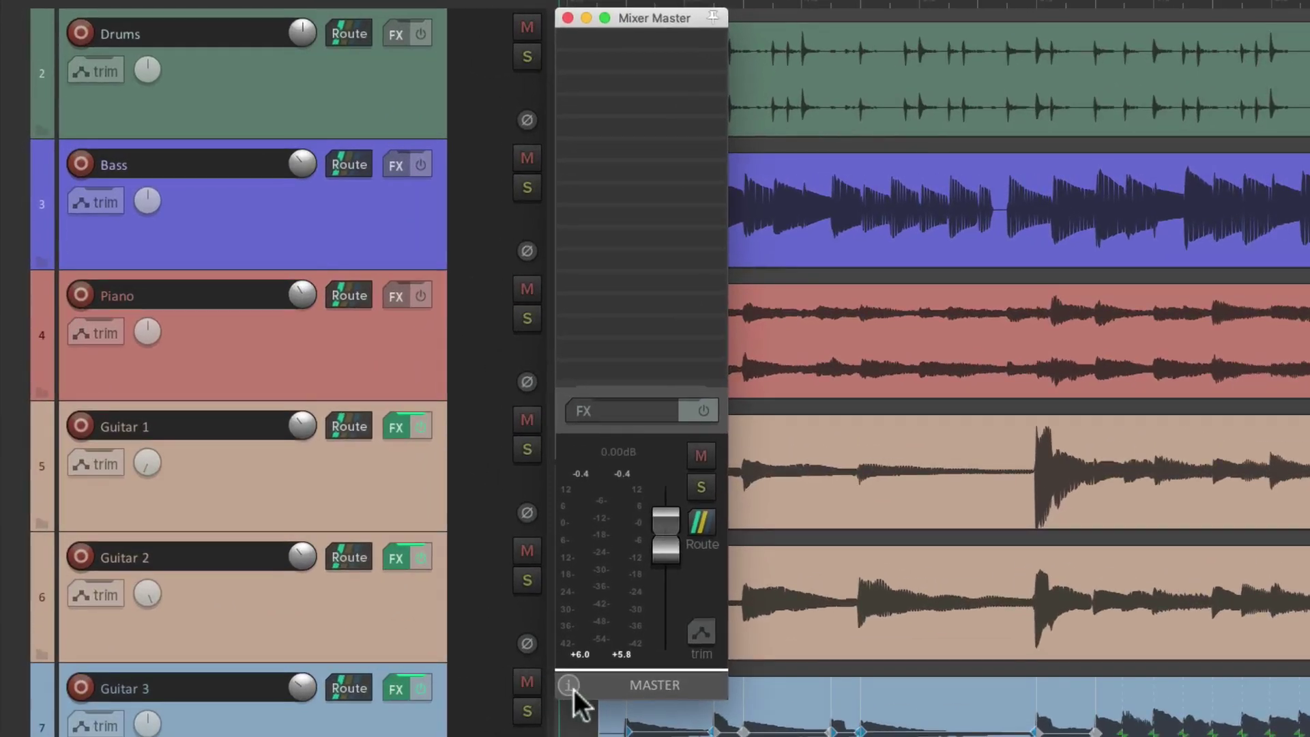
Step: Open the MASTER mixer options, close them, then reopen them at the Master Track placement submenu
left_click(570, 685)
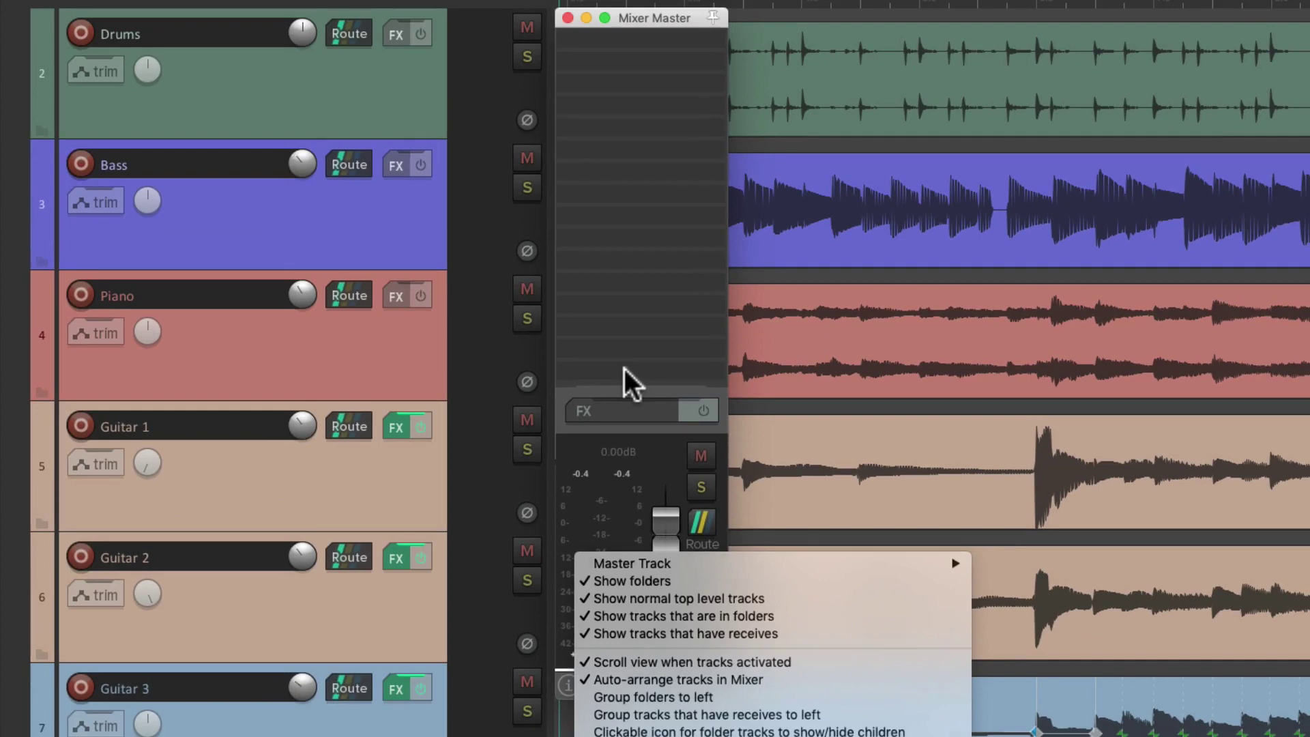
left_click(601, 101)
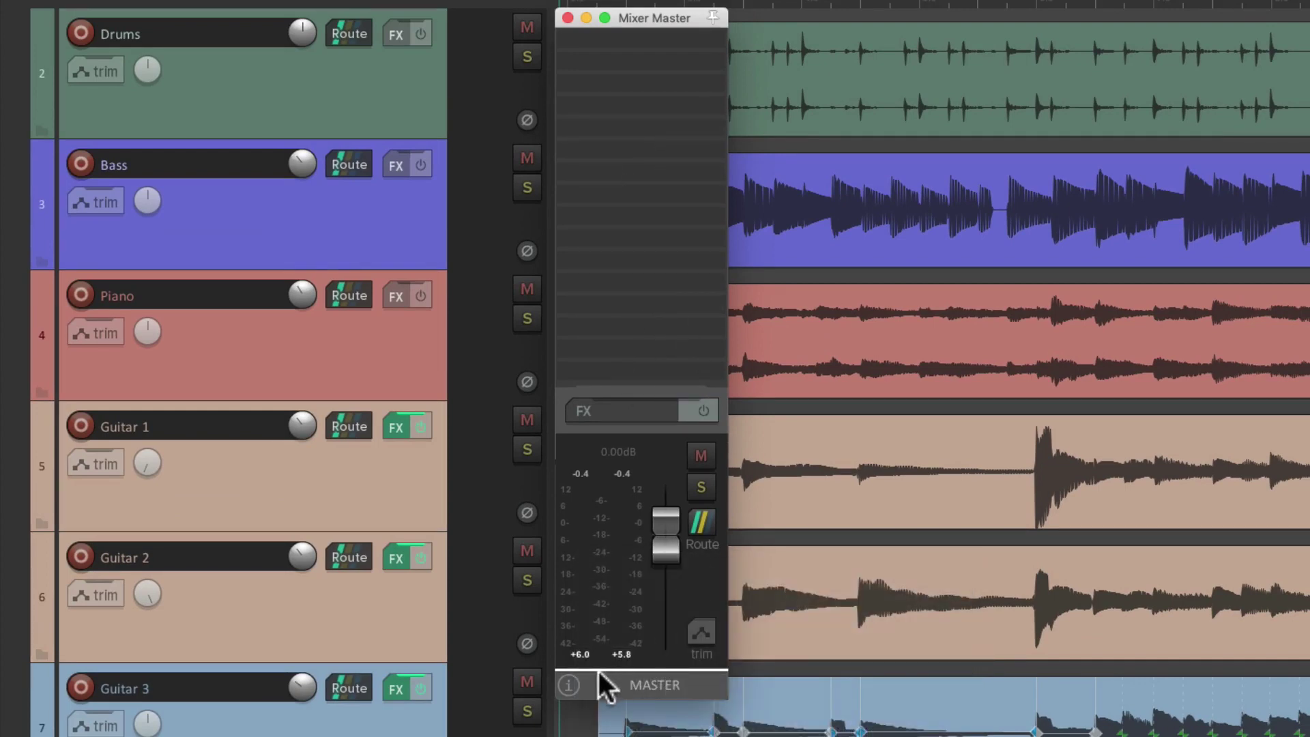
left_click(568, 686)
mouse_move(577, 570)
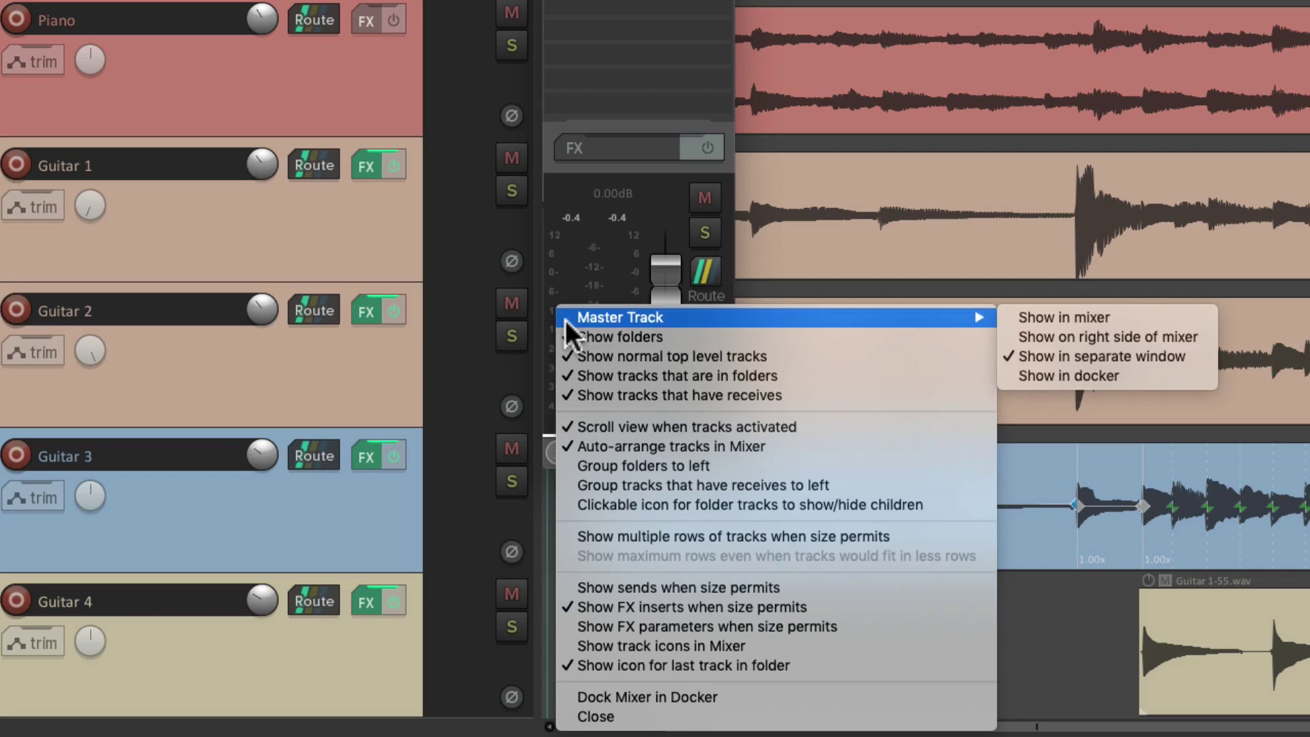
Step: Dock the master track on the right edge, then test its fader during playback and reset it to 0.00dB
left_click(1139, 376)
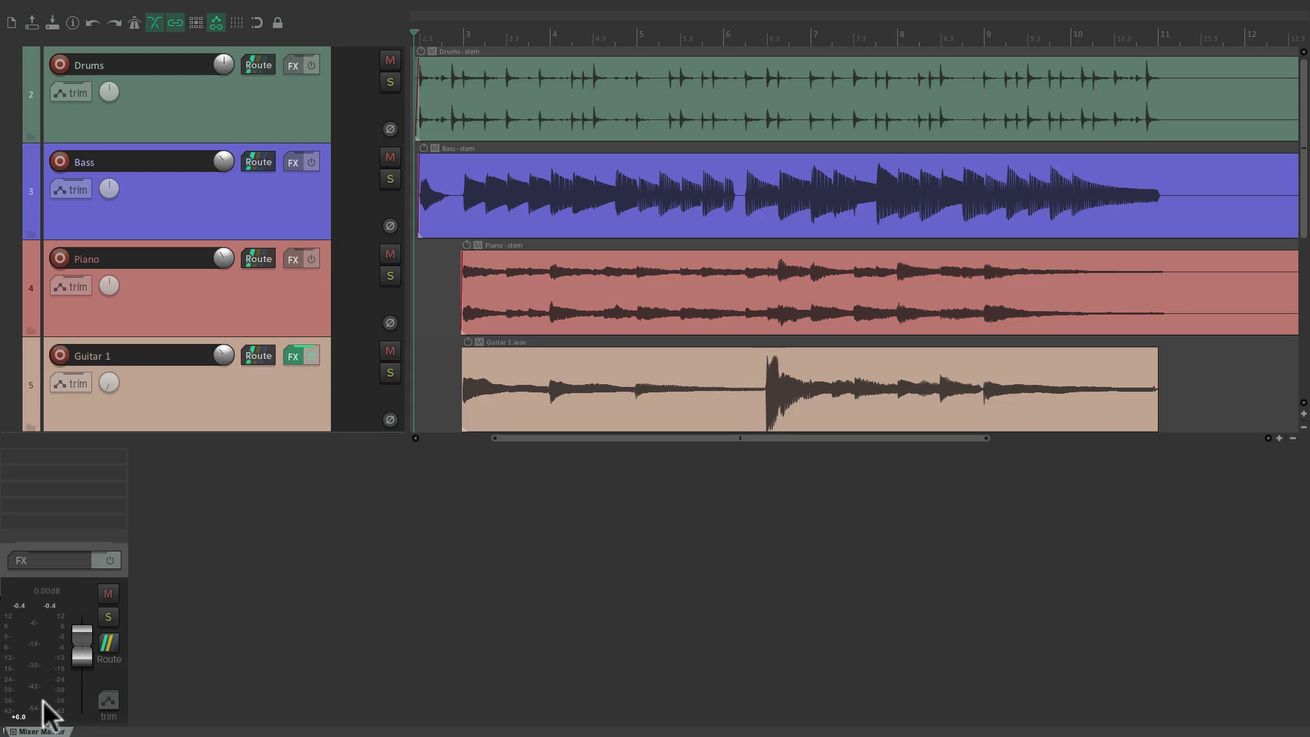
left_click_drag(40, 731, 186, 63)
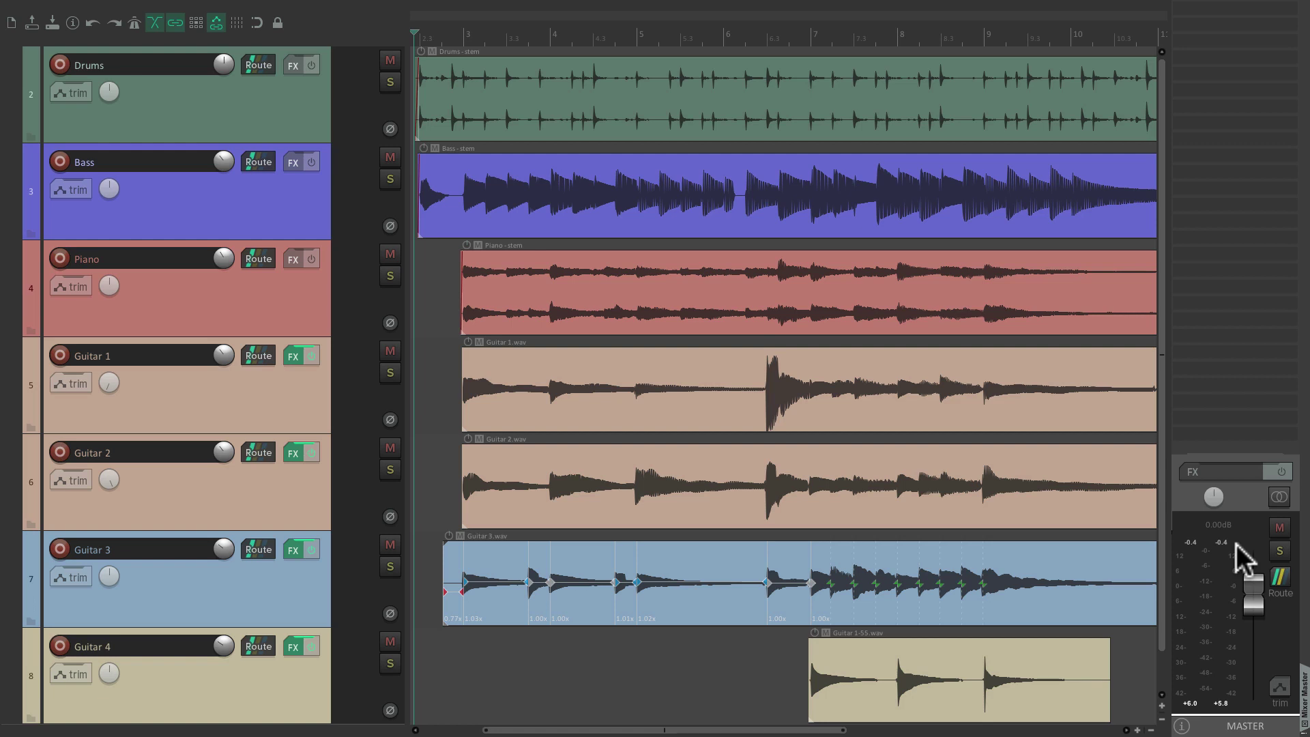
key("space")
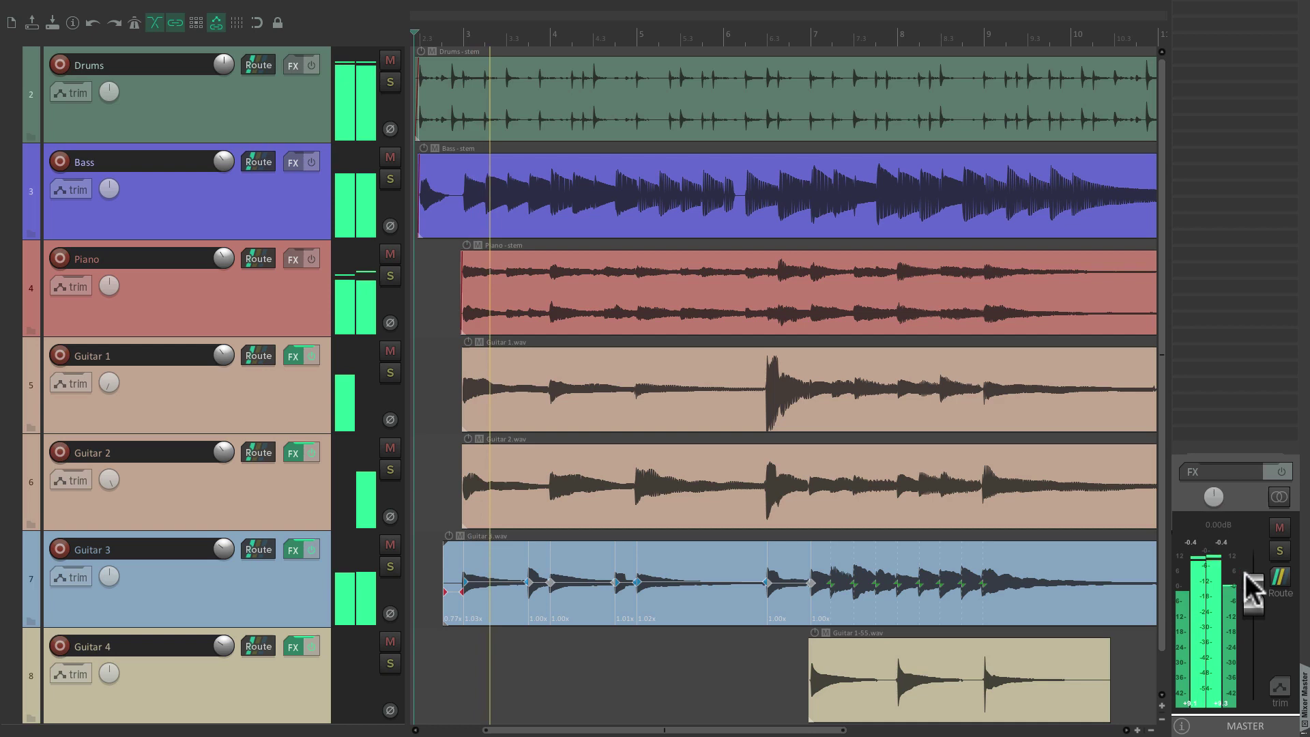
left_click_drag(1245, 574, 1250, 592)
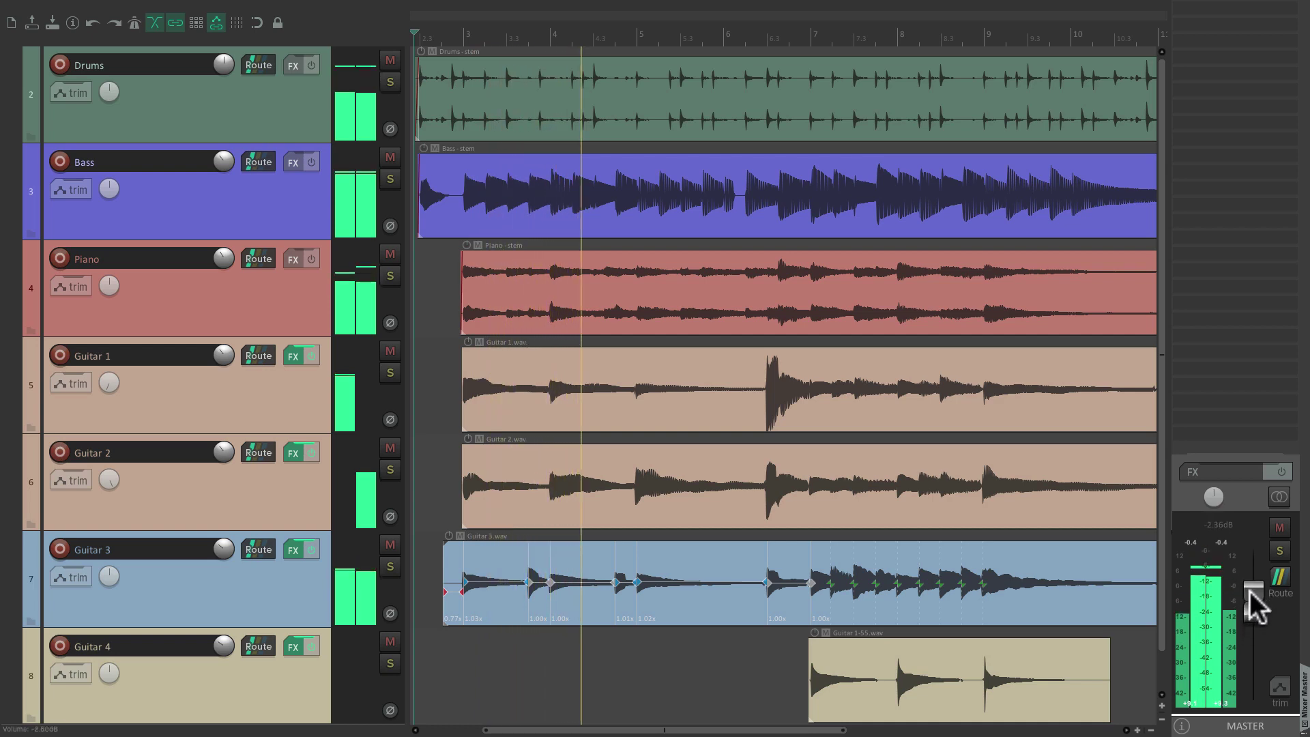
double_click(1251, 587)
key("space")
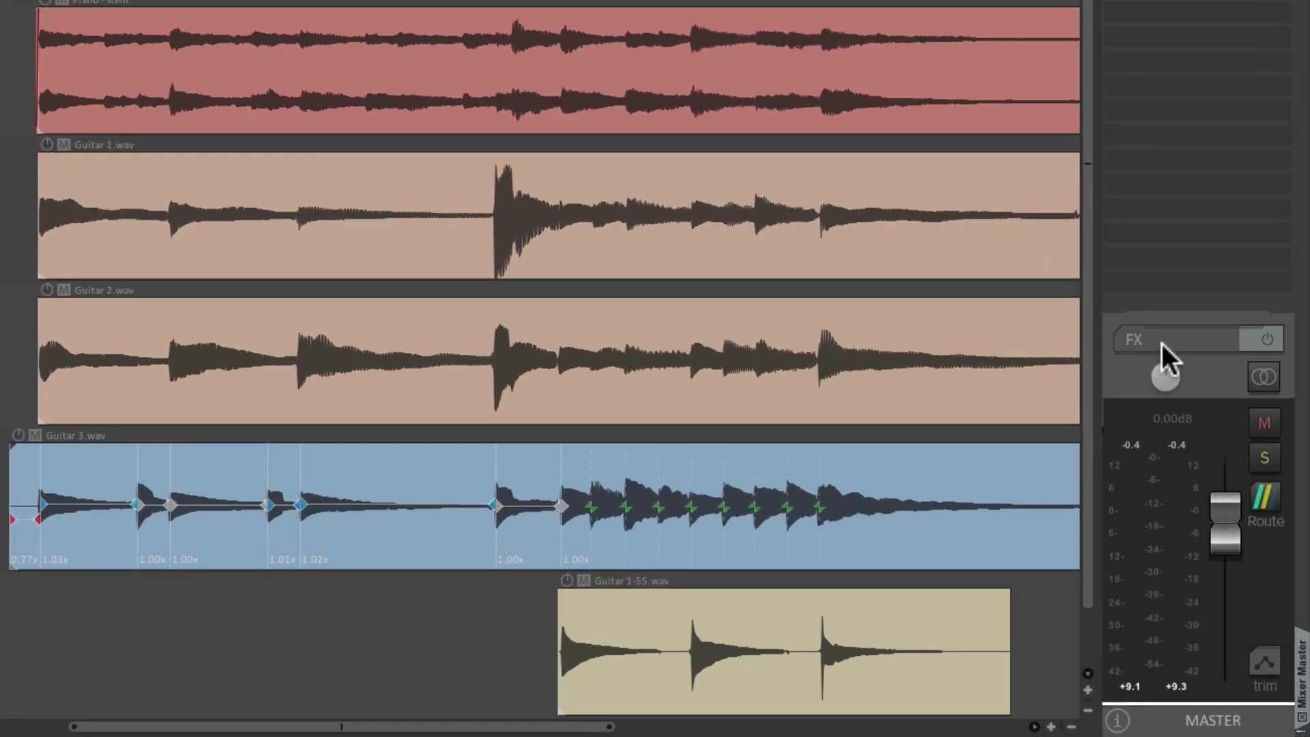
Step: Add JS: Oscilloscope Meter (Cockos) to the master track's FX chain
left_click(1162, 343)
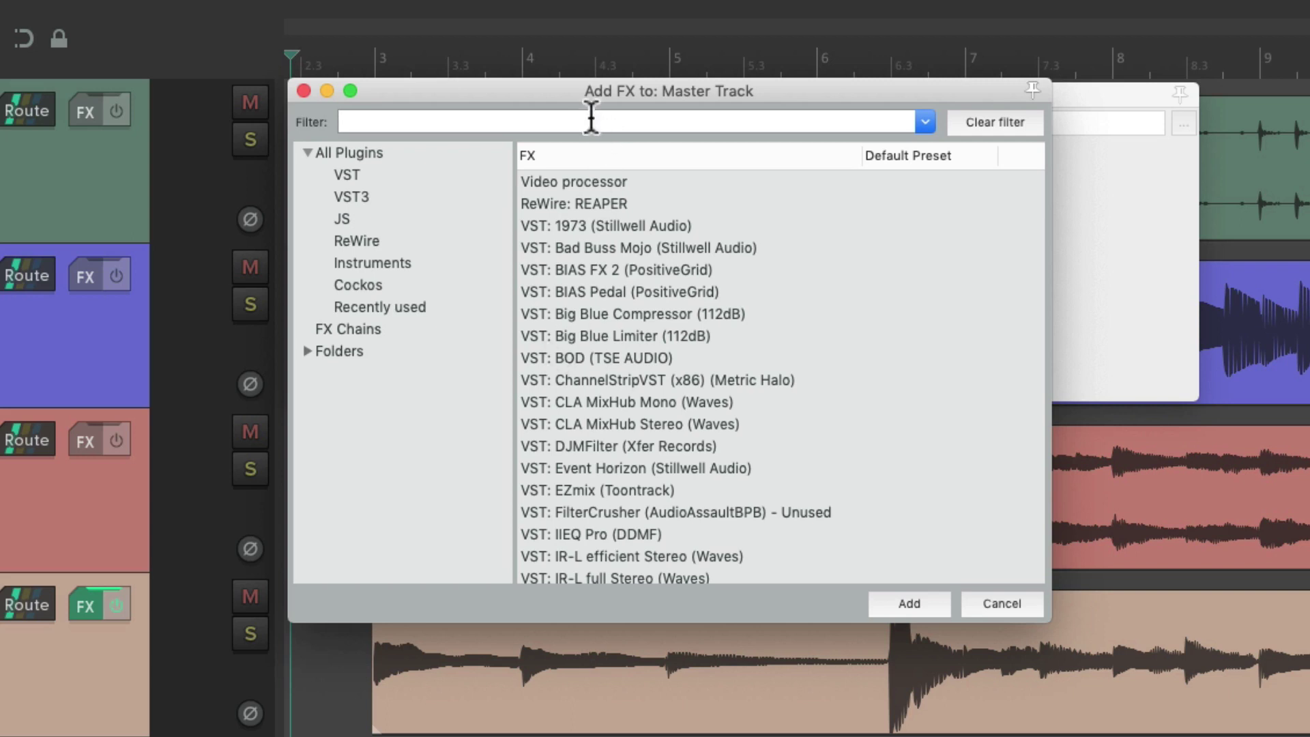
type("oscill")
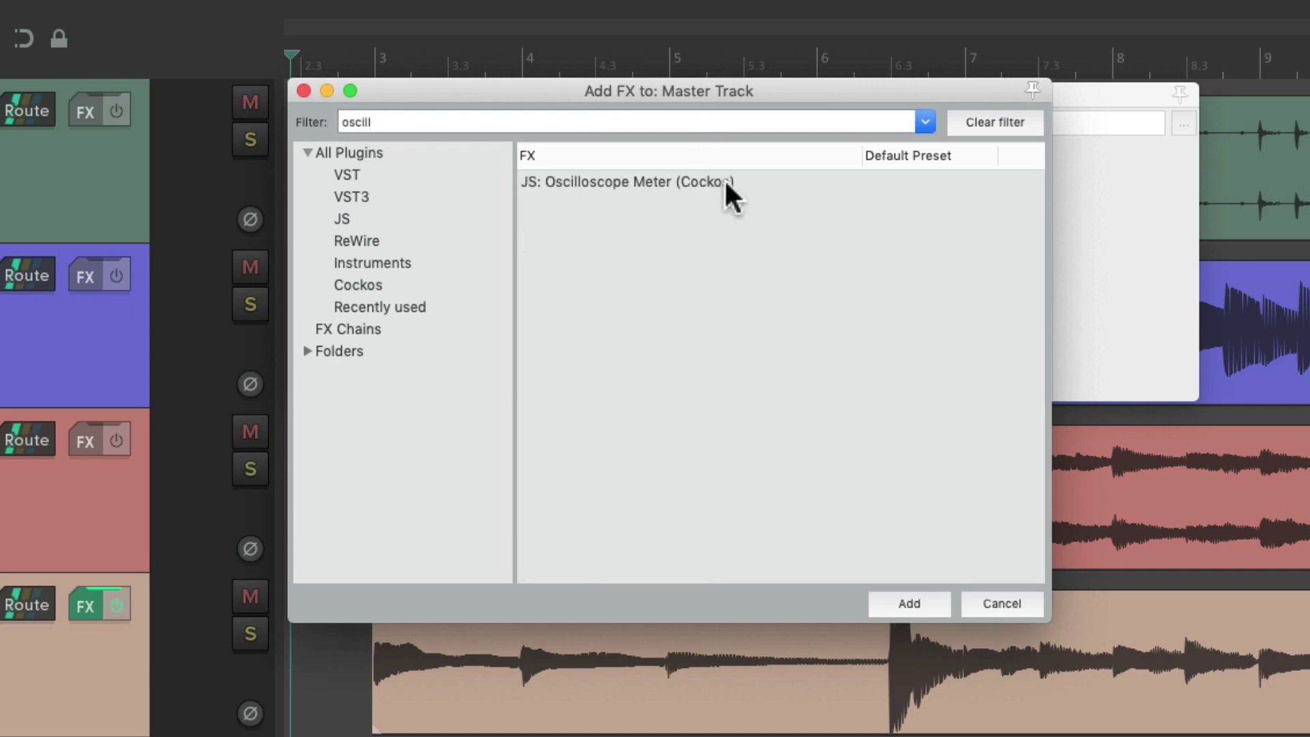
left_click(738, 181)
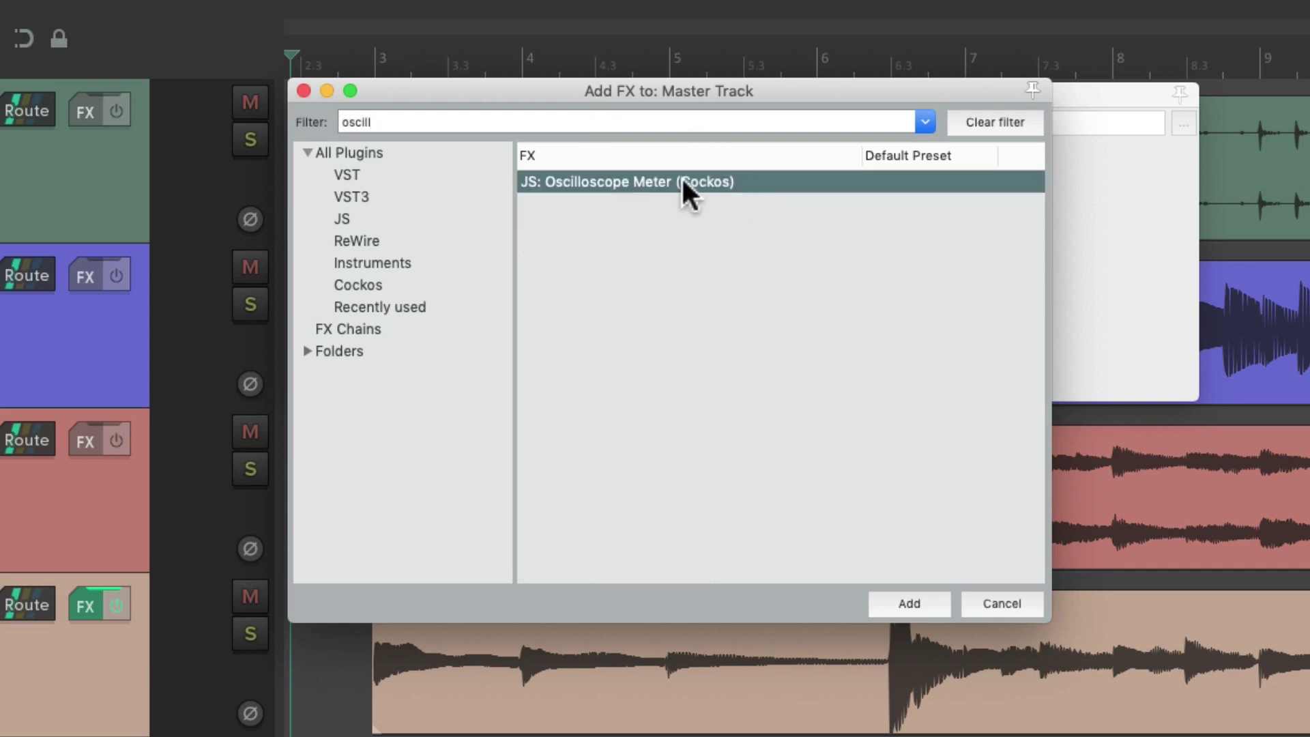
double_click(661, 181)
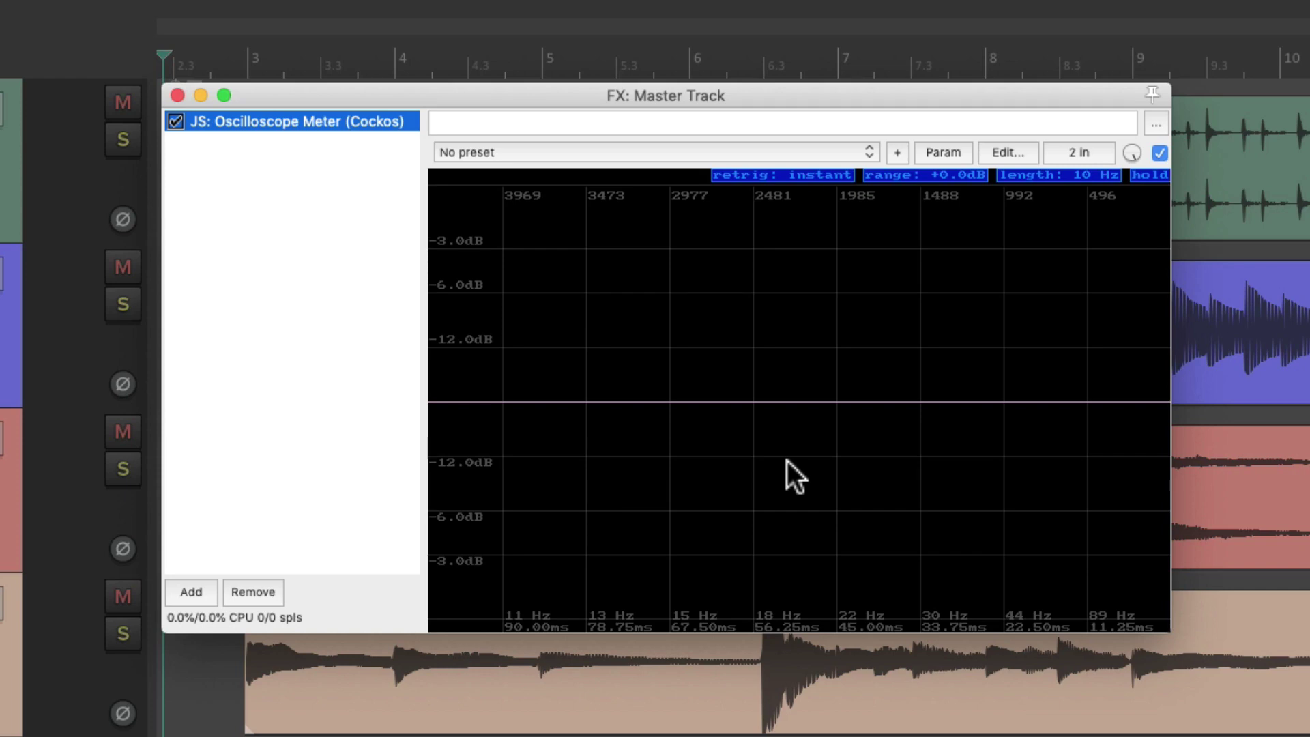
Step: Watch the oscilloscope during playback, soloing Bass then Piano, and finish with no track soloed
key("space")
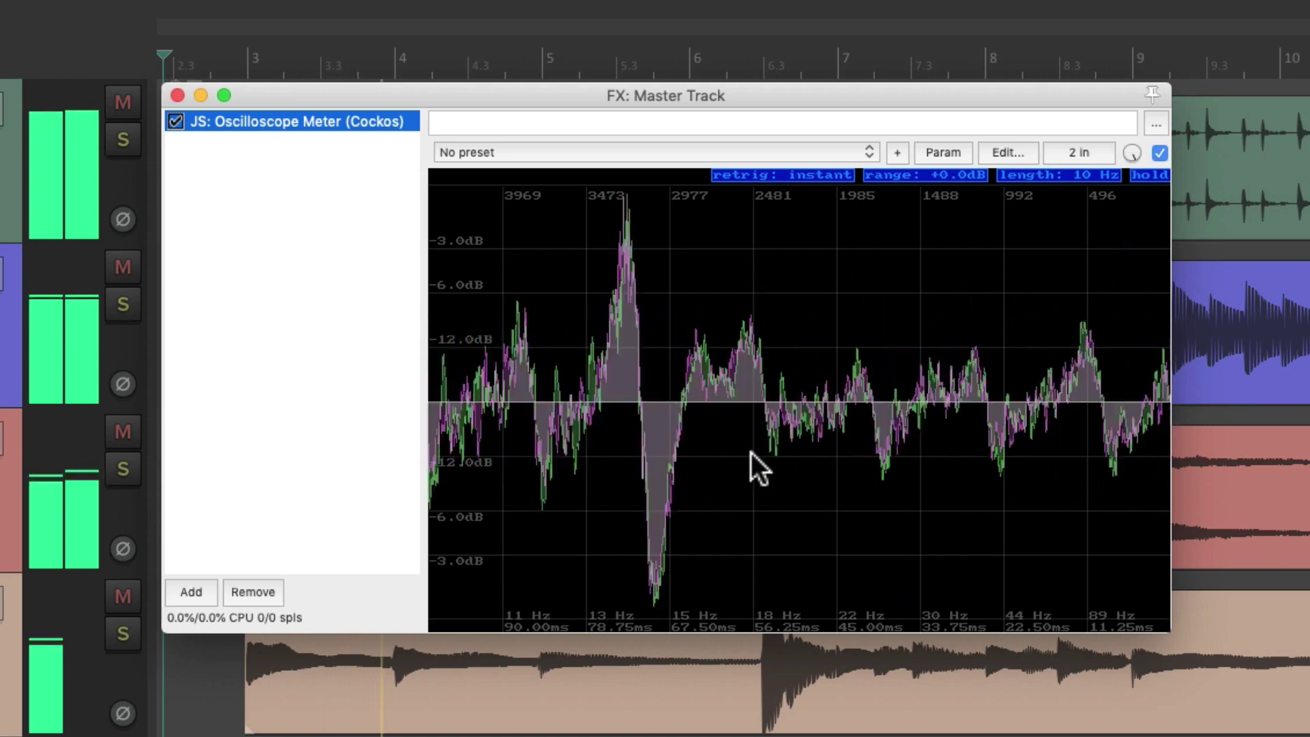
key("space")
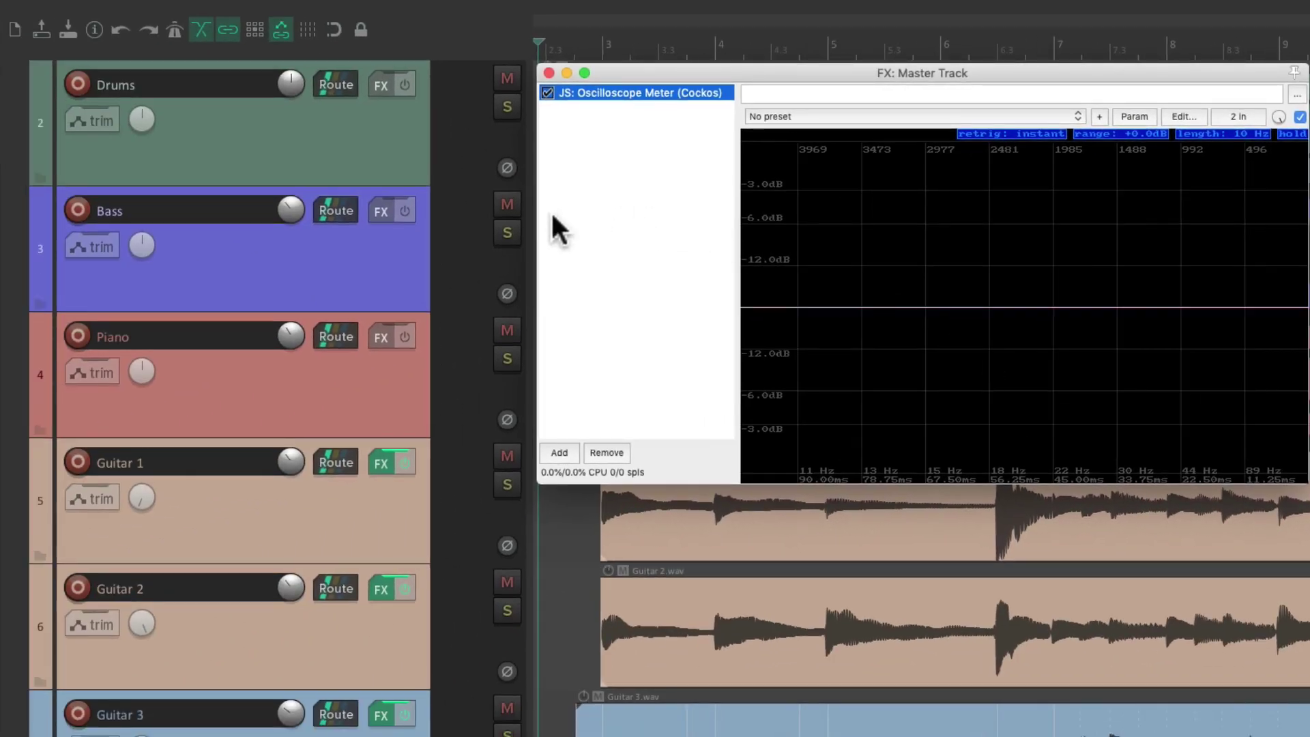
left_click(508, 231)
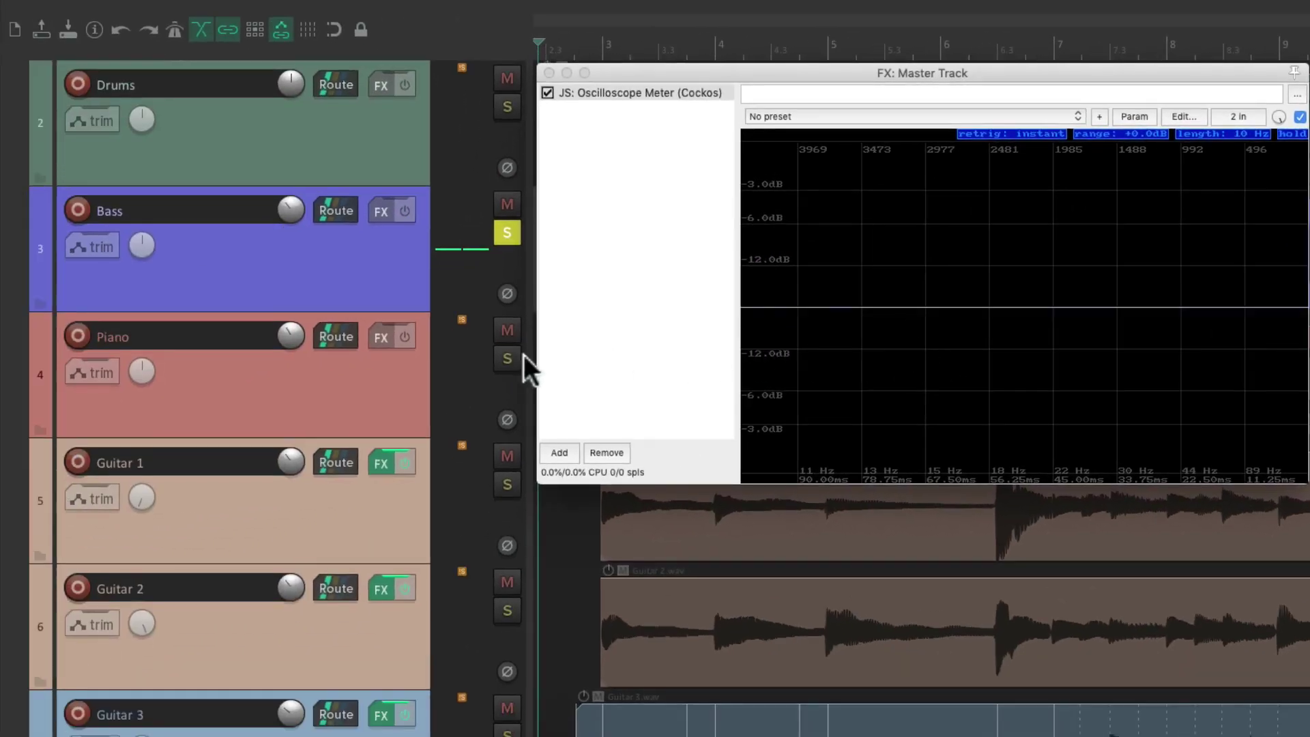
left_click(123, 469)
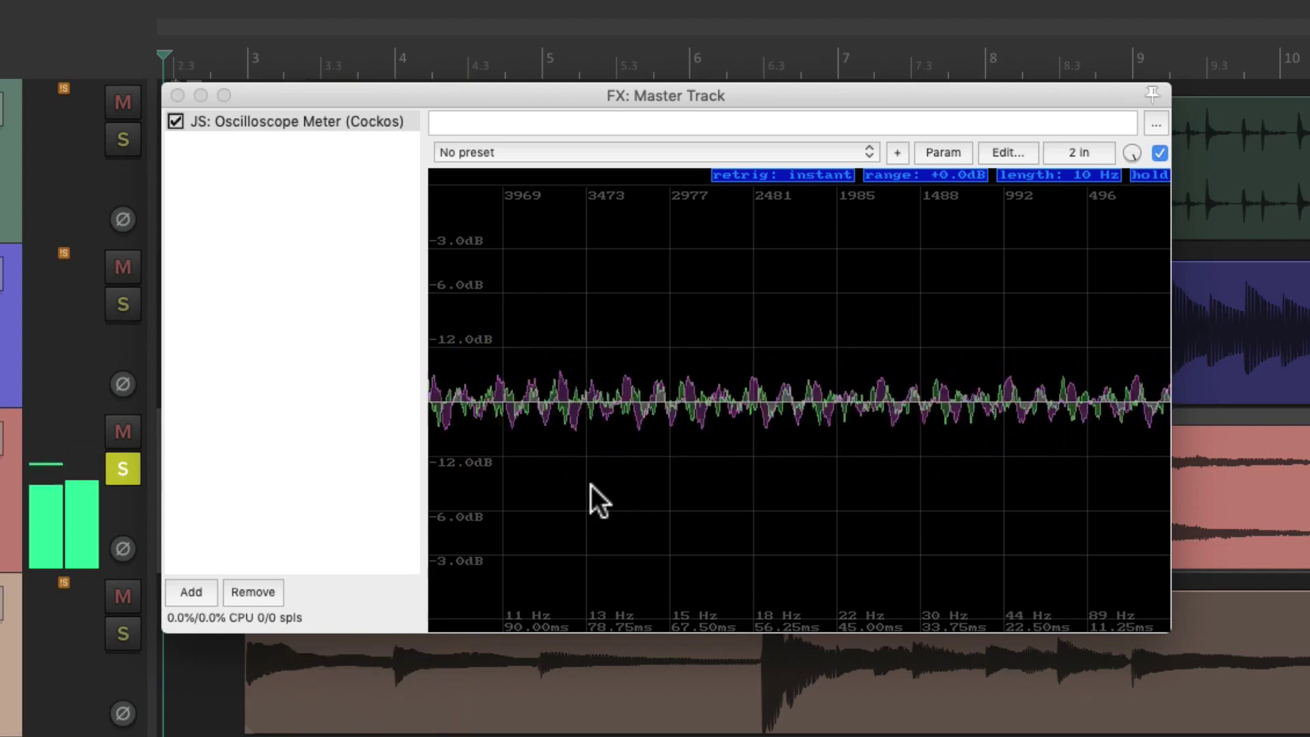
key("space")
left_click(123, 468)
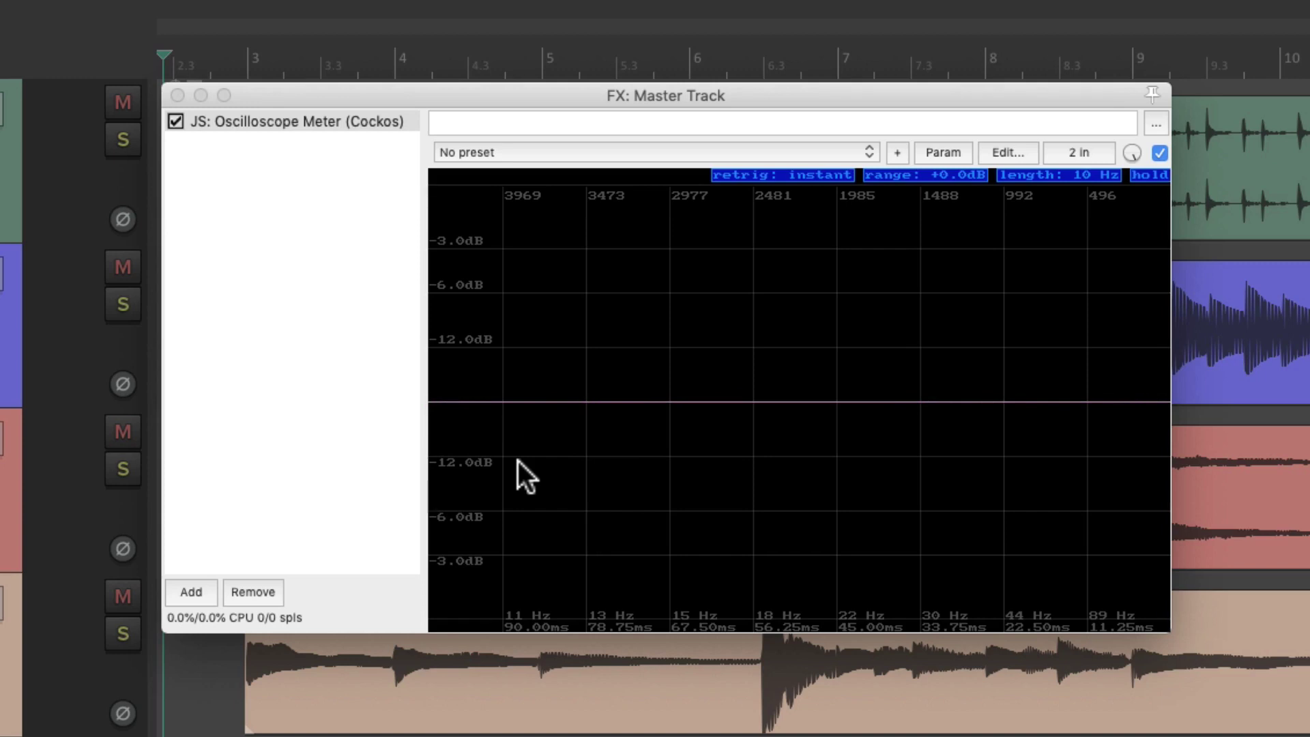
Step: Add JS: Frequency Spectrum Analyzer Meter to the master FX chain
double_click(322, 264)
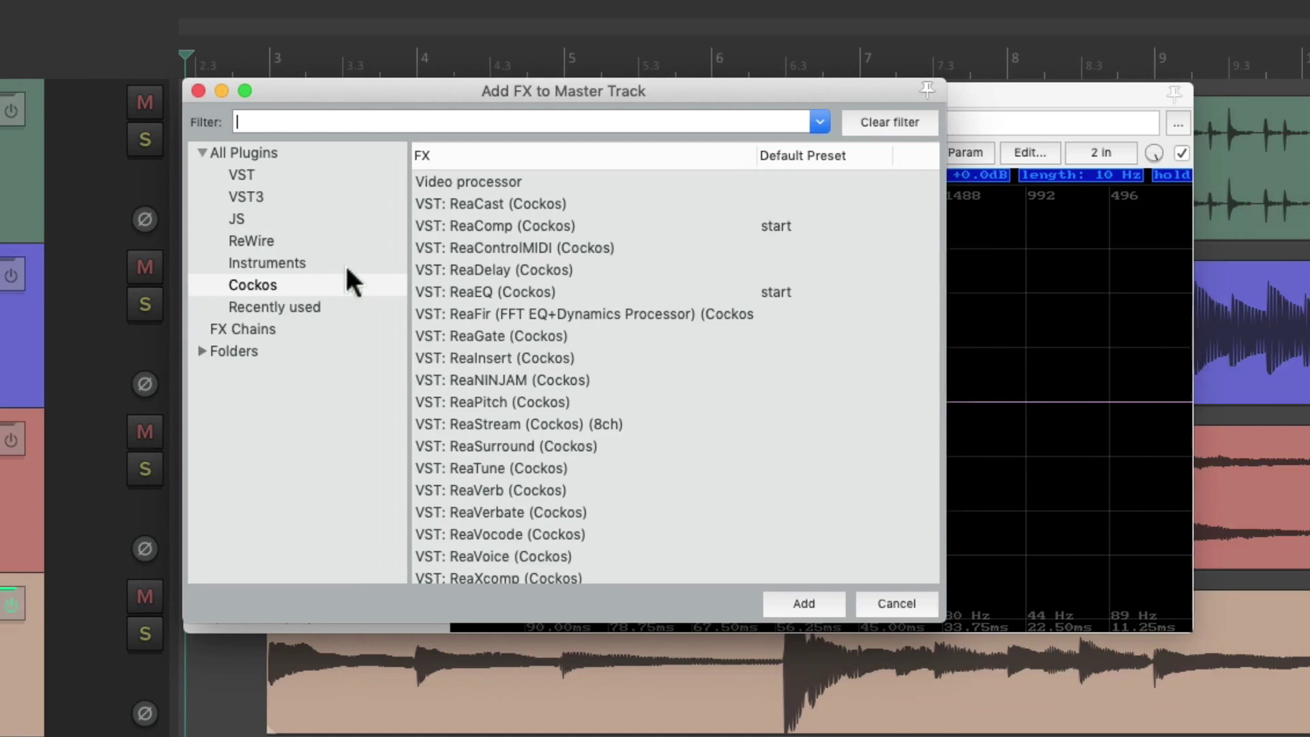
type("spectrum")
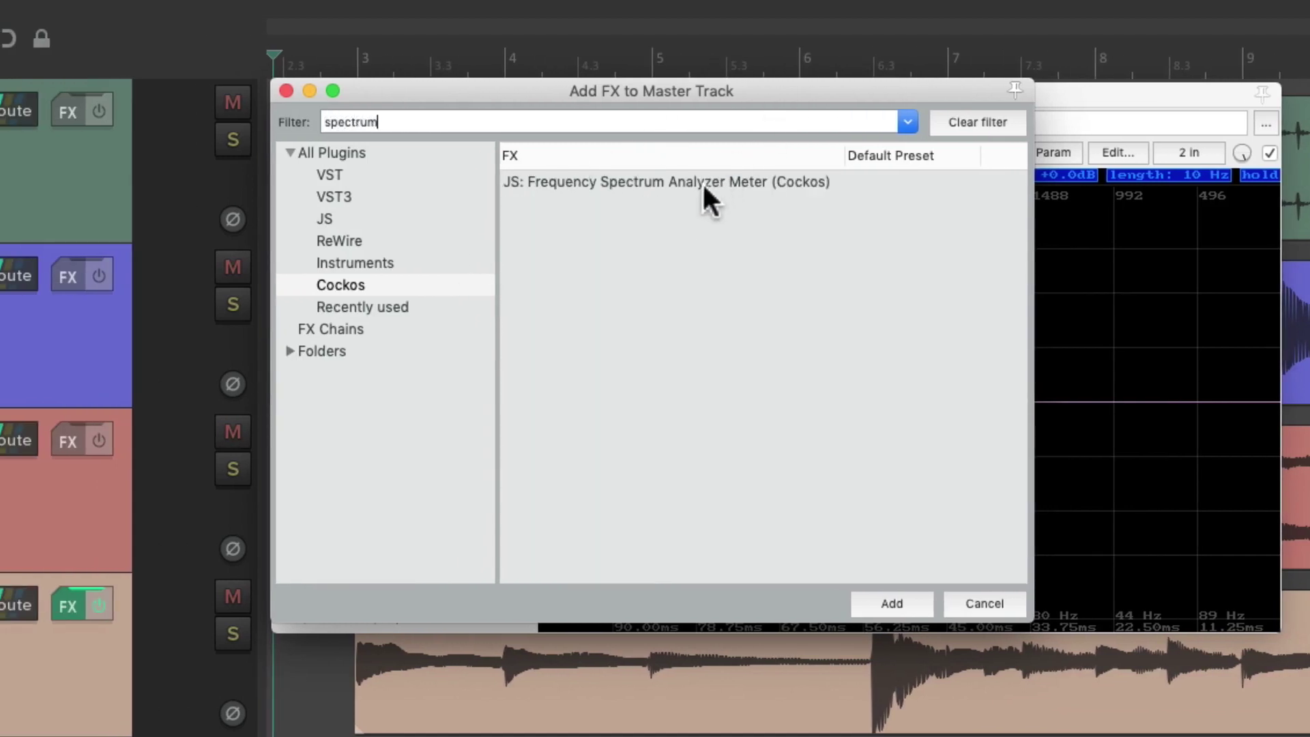
left_click(703, 187)
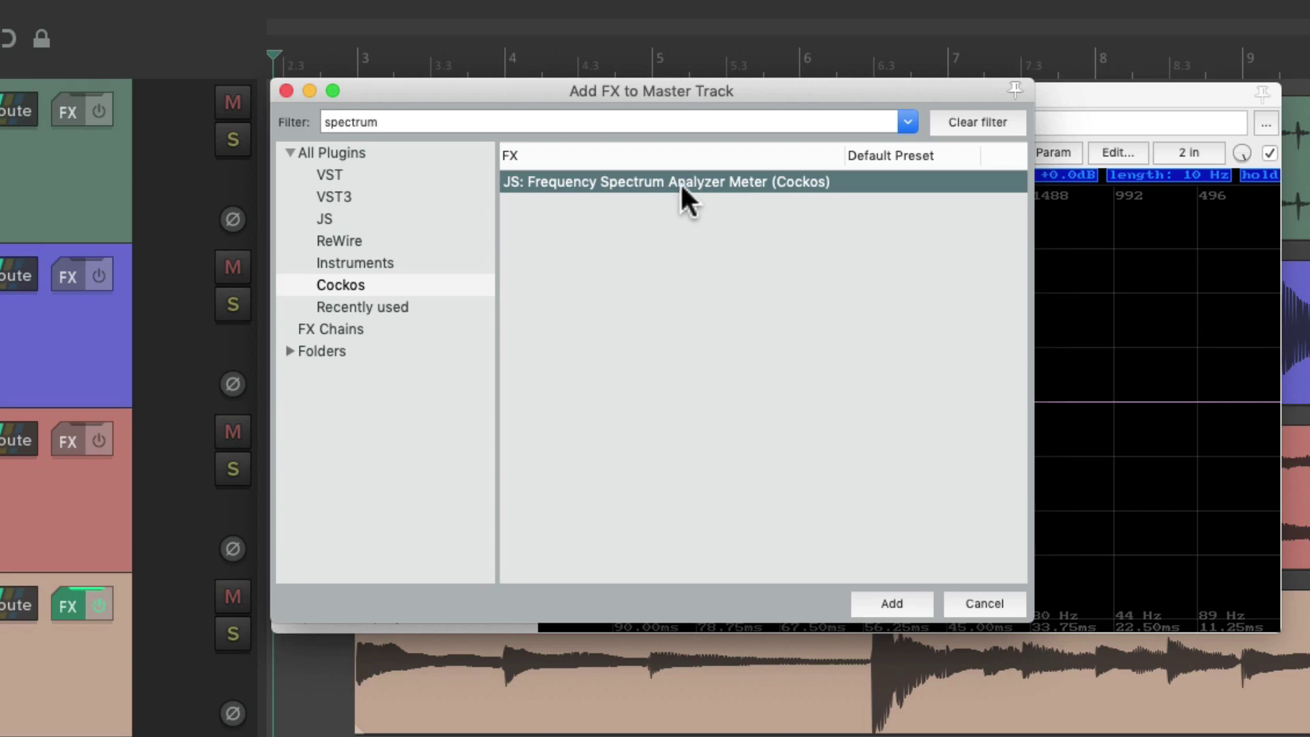
double_click(679, 185)
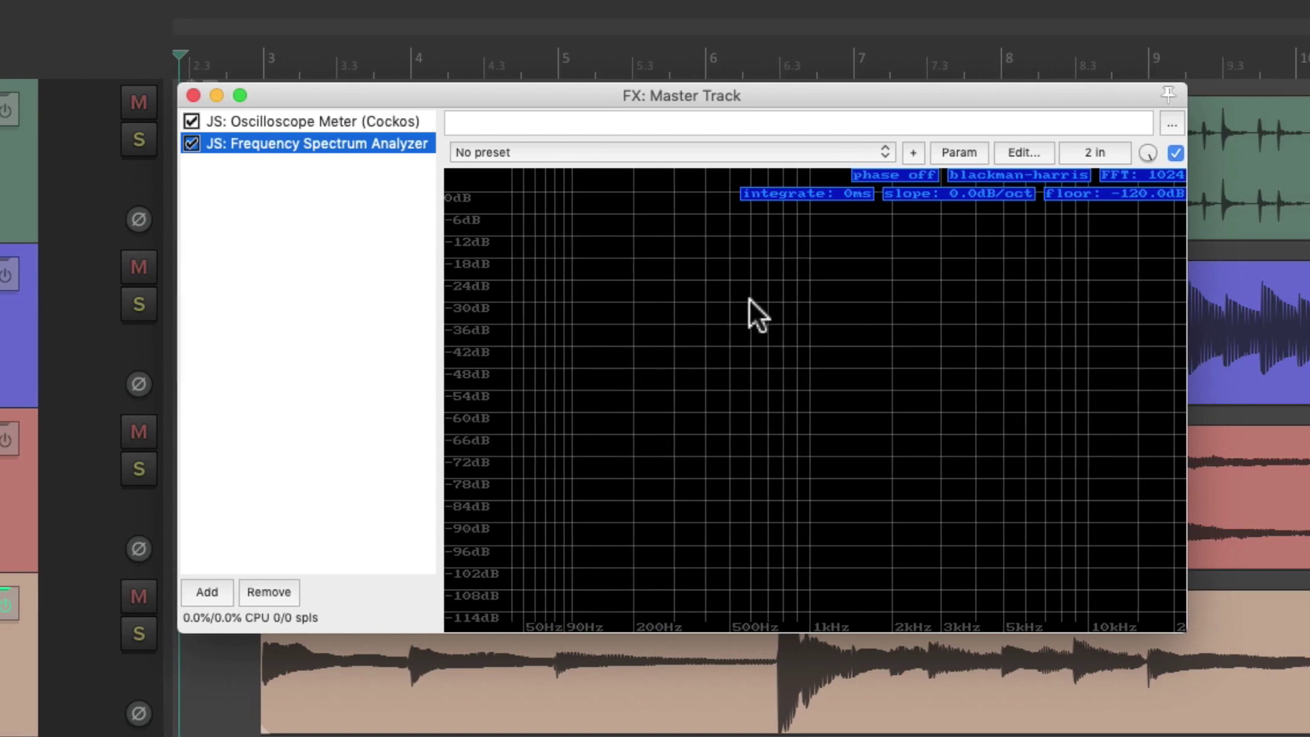
Step: Audition the soloed second track through the spectrum analyzer, unsolo it, and open the Add FX browser
key("space")
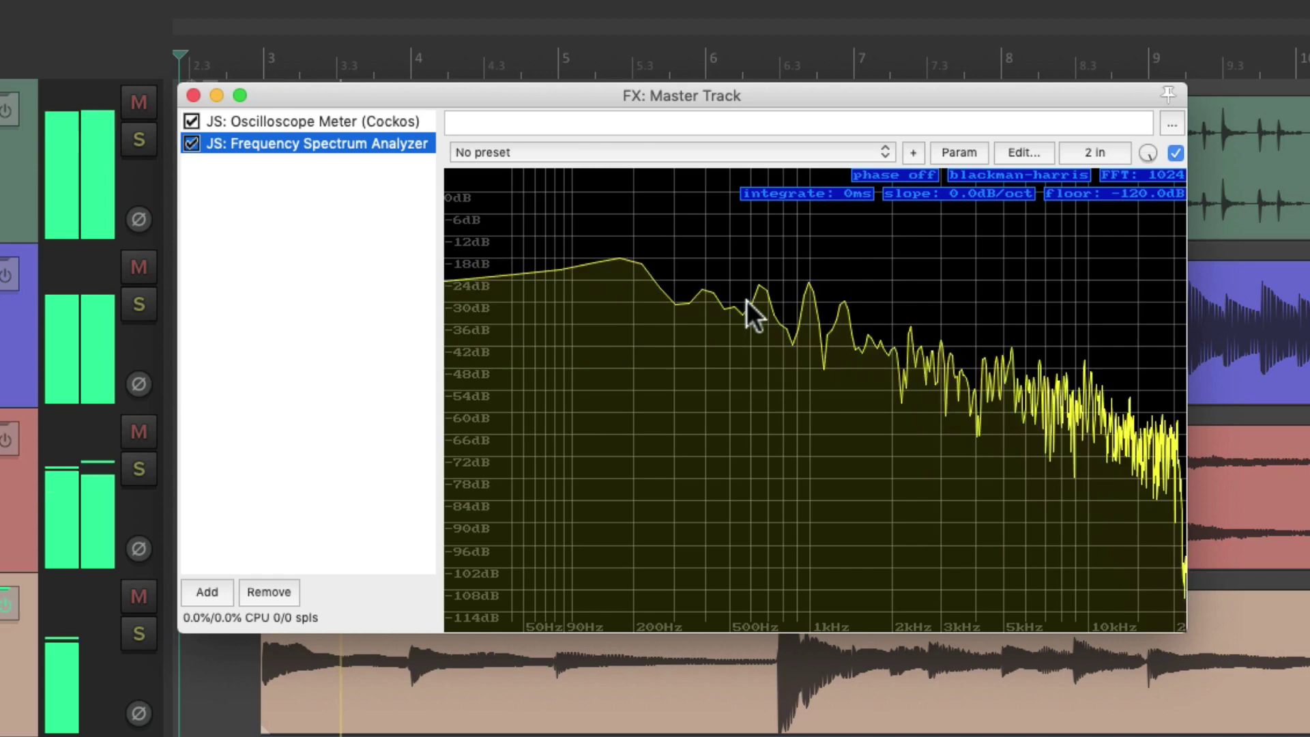
left_click(139, 304)
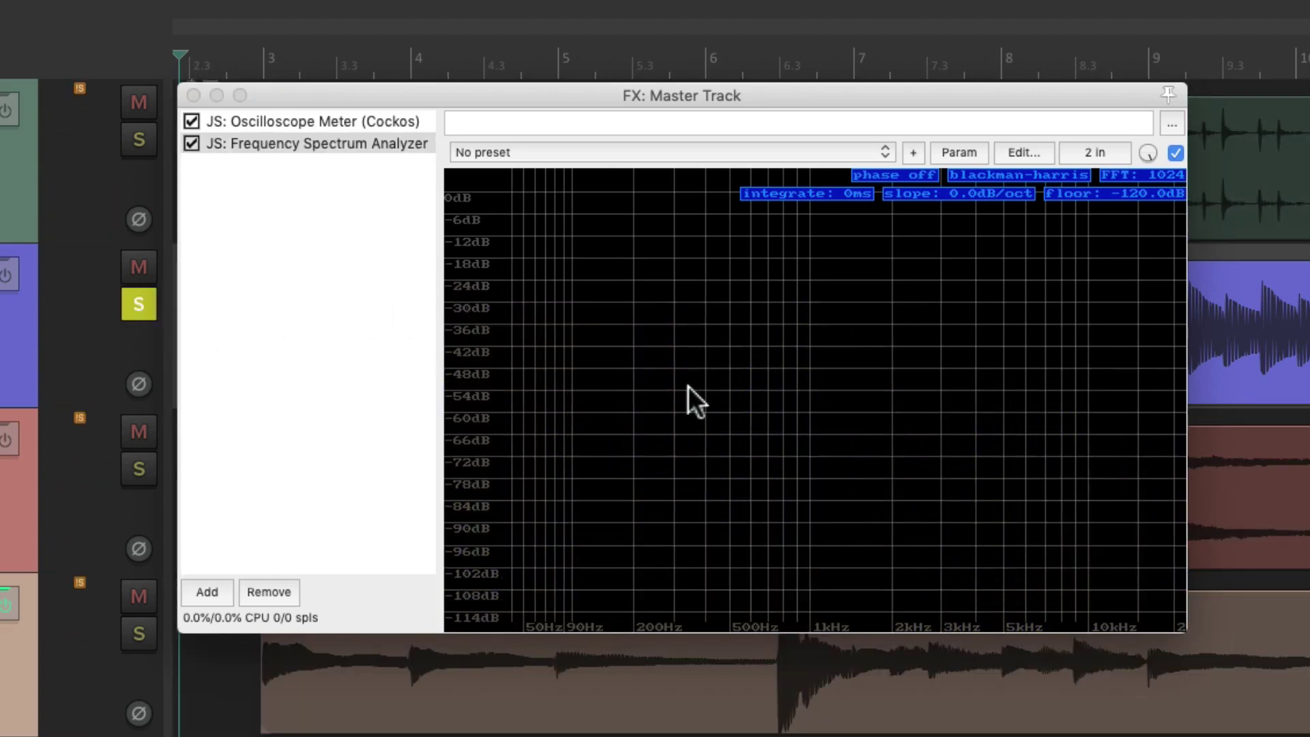
key("space")
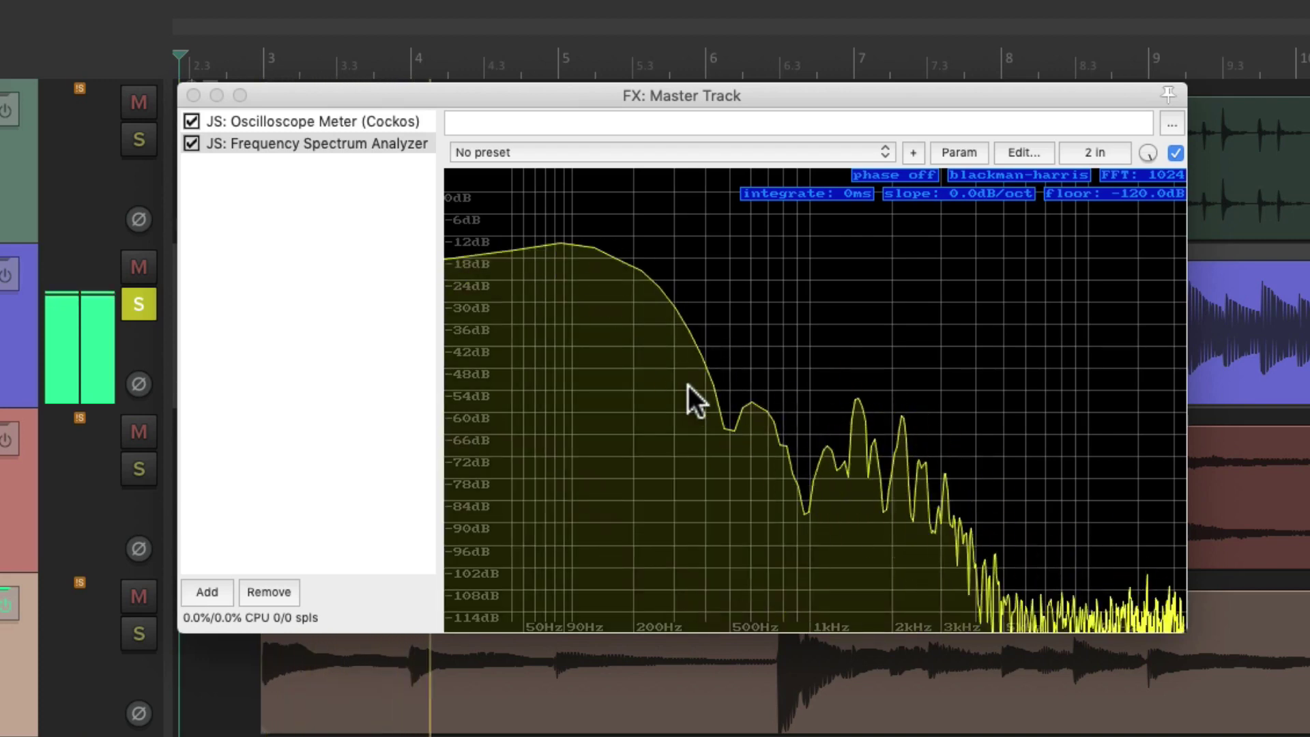
key("space")
left_click(139, 305)
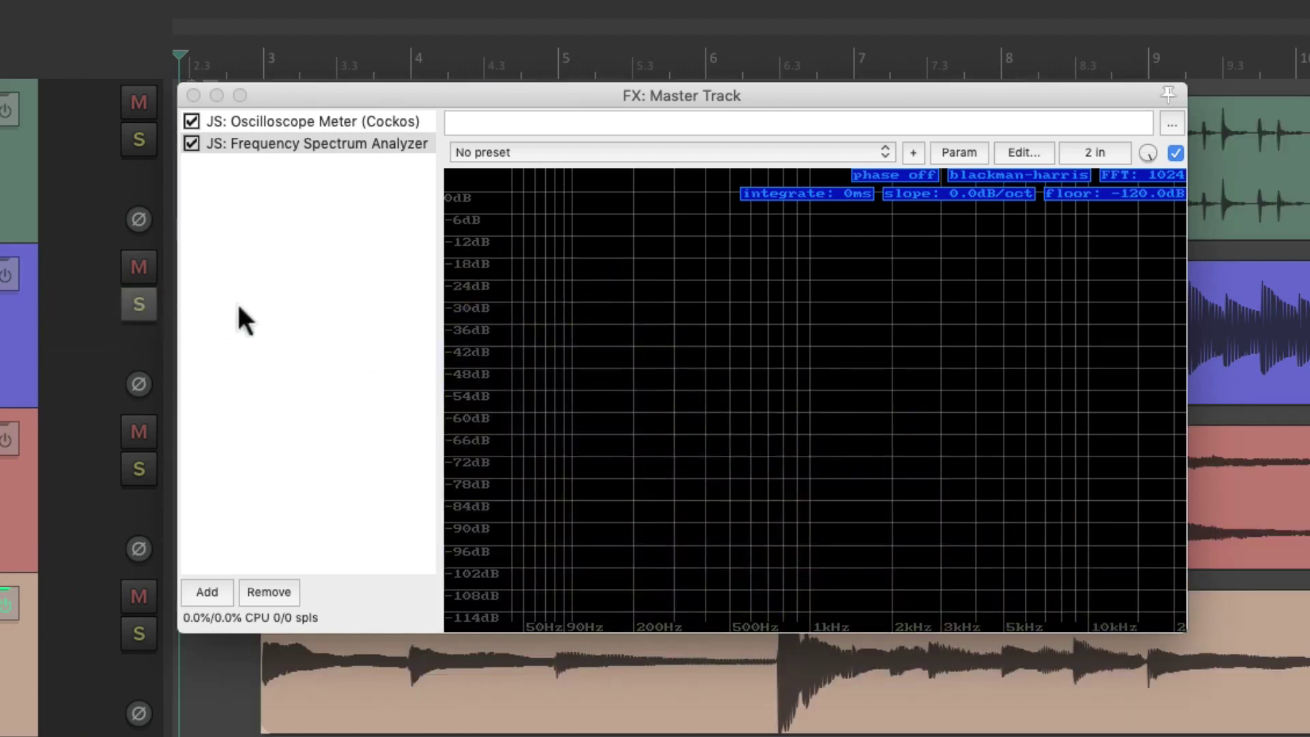
double_click(333, 300)
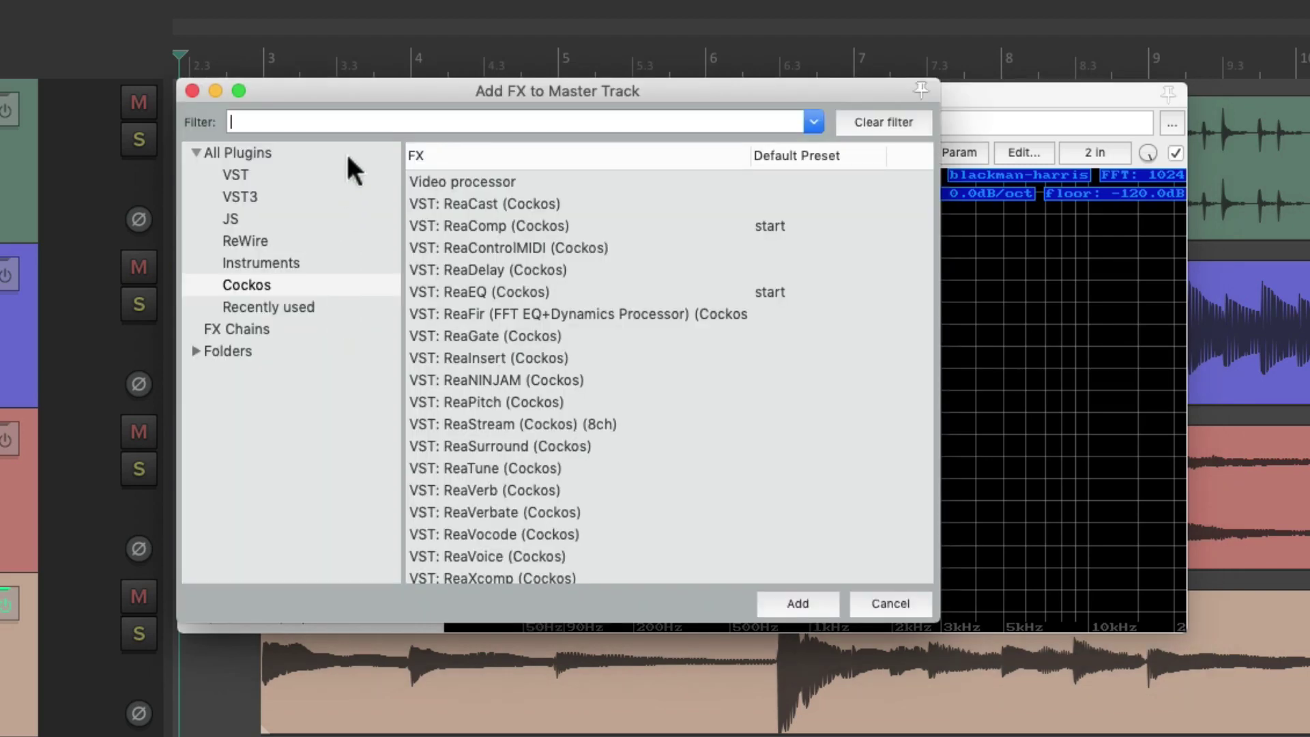
Step: Add JS: Goniometer to the master FX chain
type("goniometer")
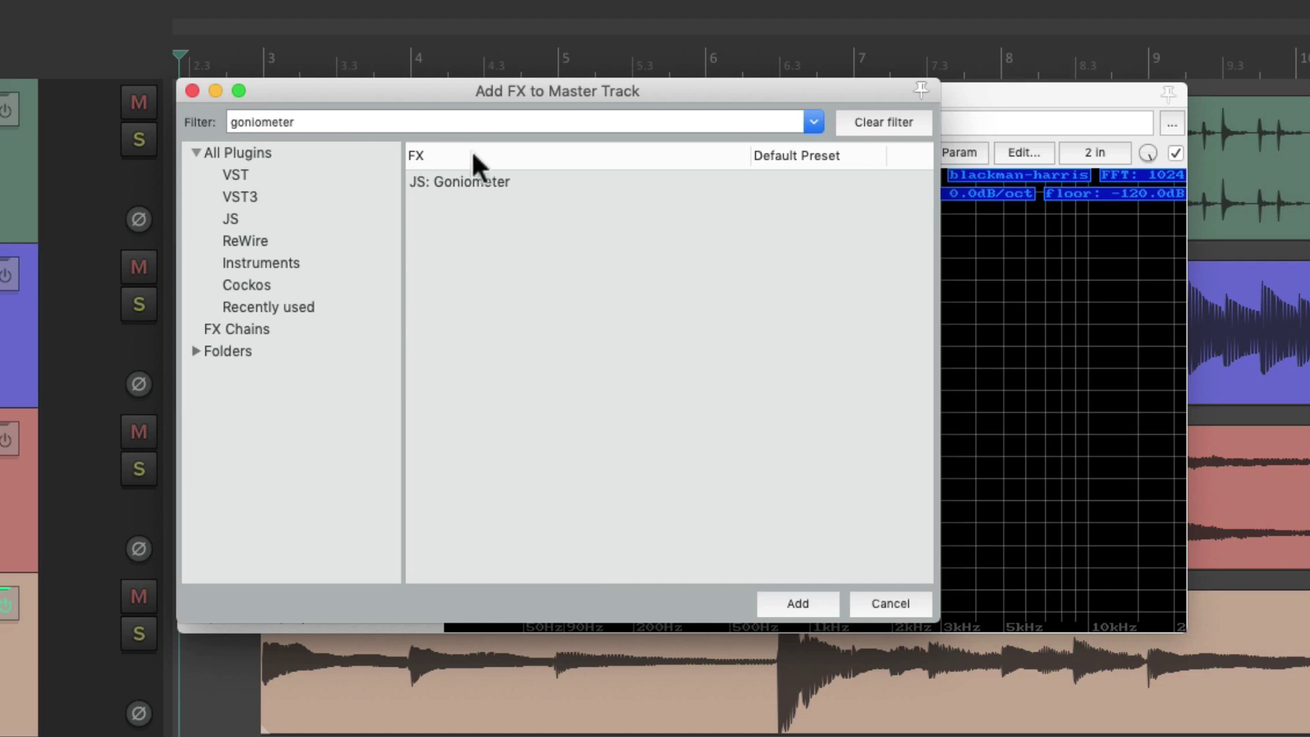
left_click(591, 183)
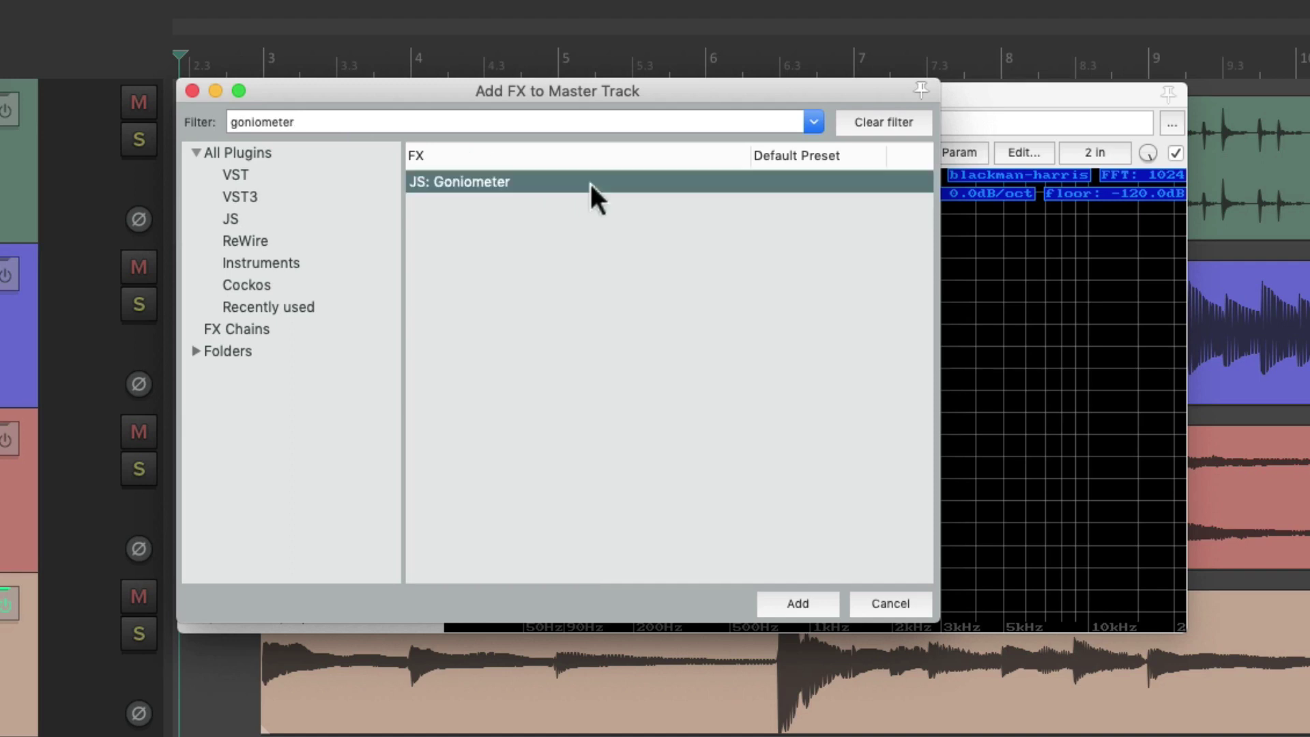
double_click(524, 179)
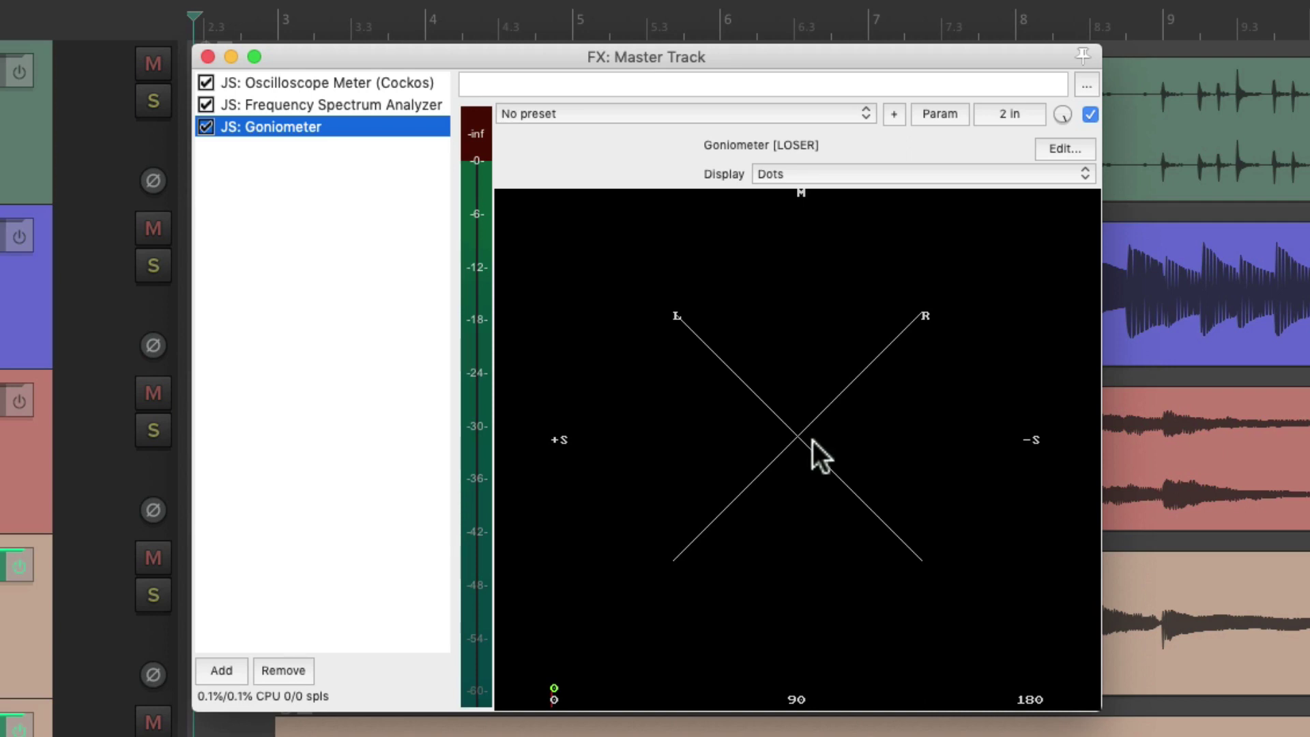
Step: Check the goniometer during playback, soloing the second track and then the third
key("space")
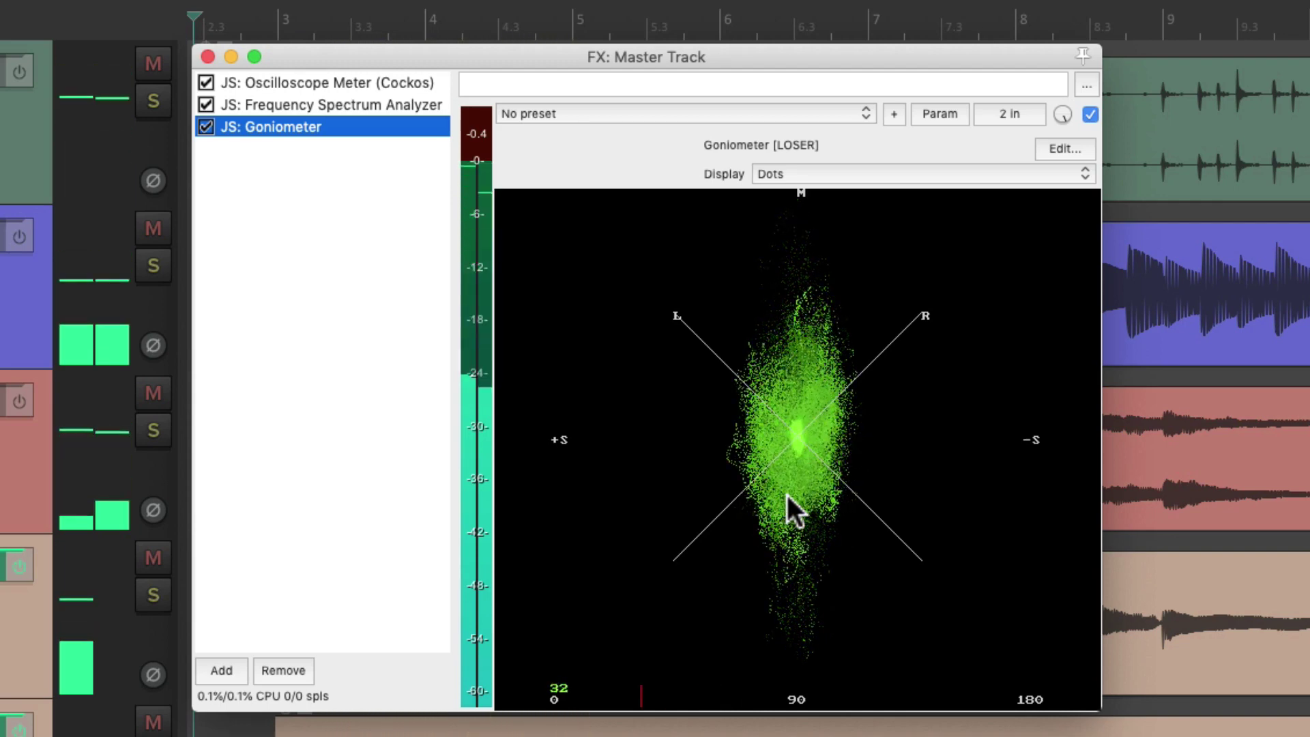
key("space")
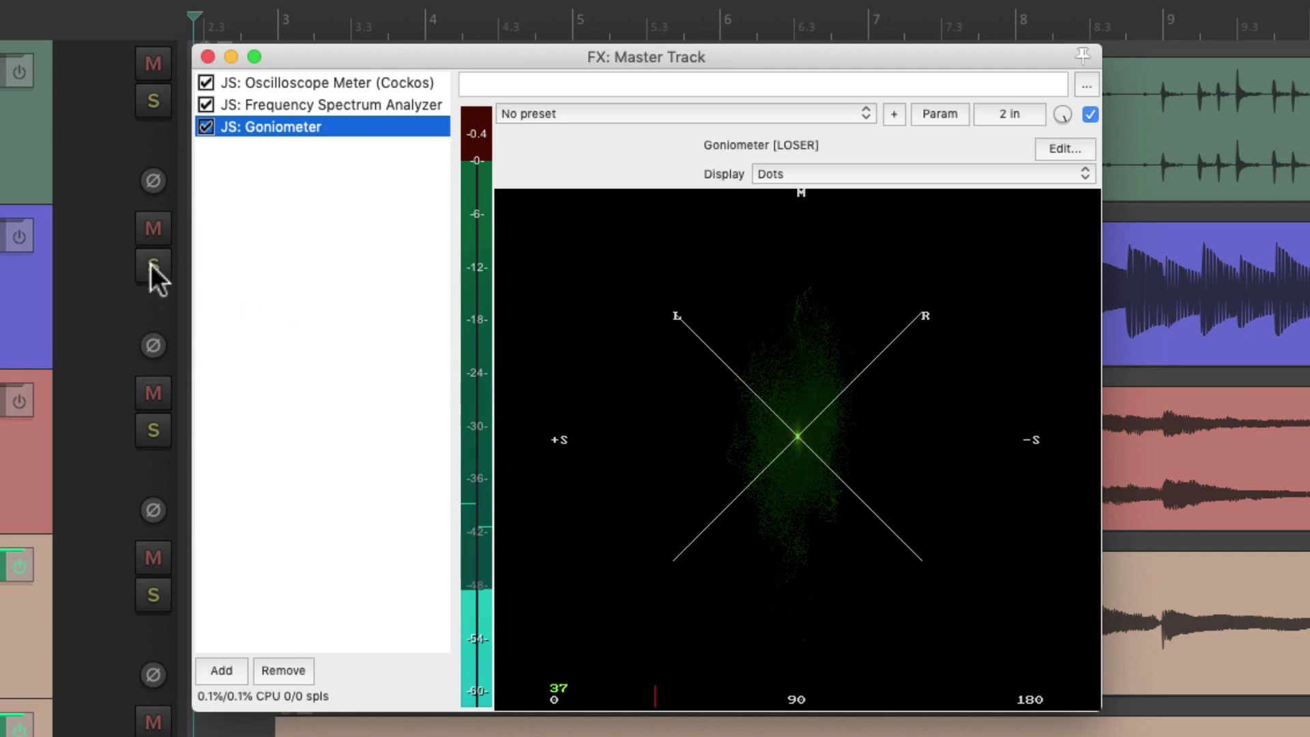
left_click(153, 264)
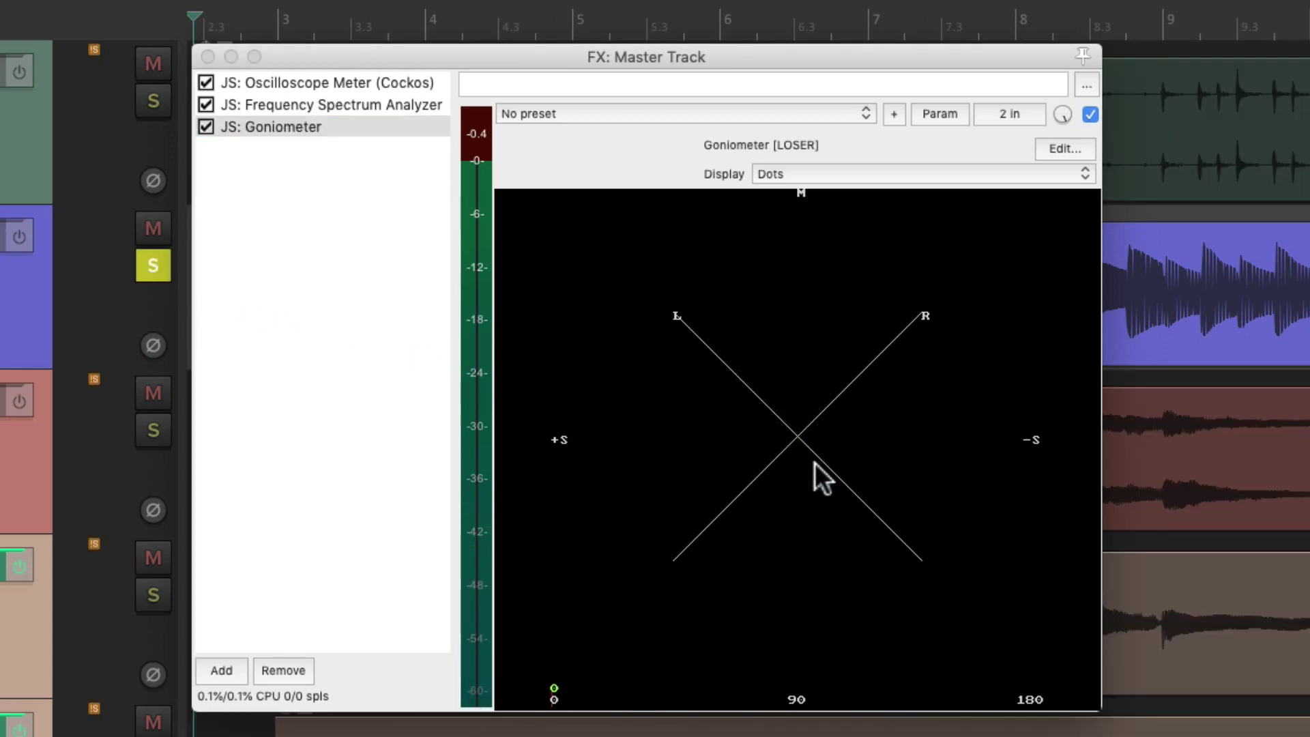
key("space")
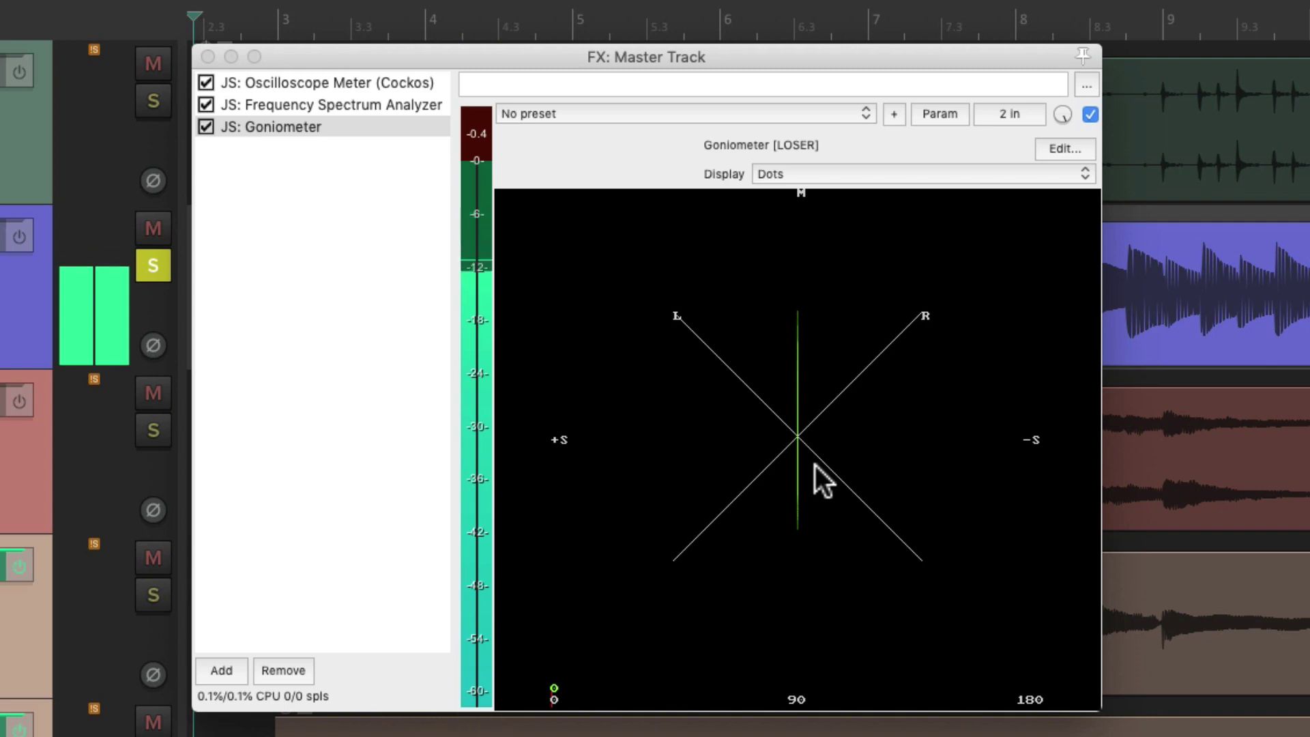
key("space")
left_click(161, 430)
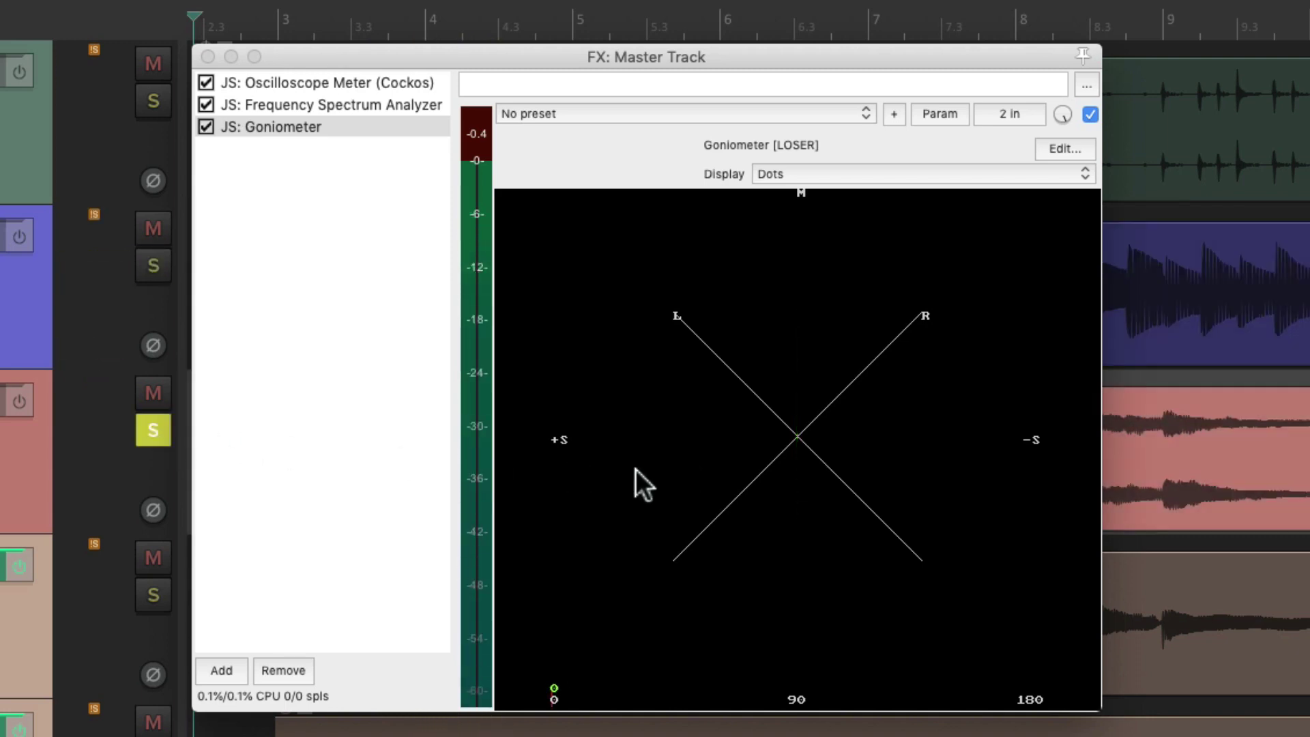
key("space")
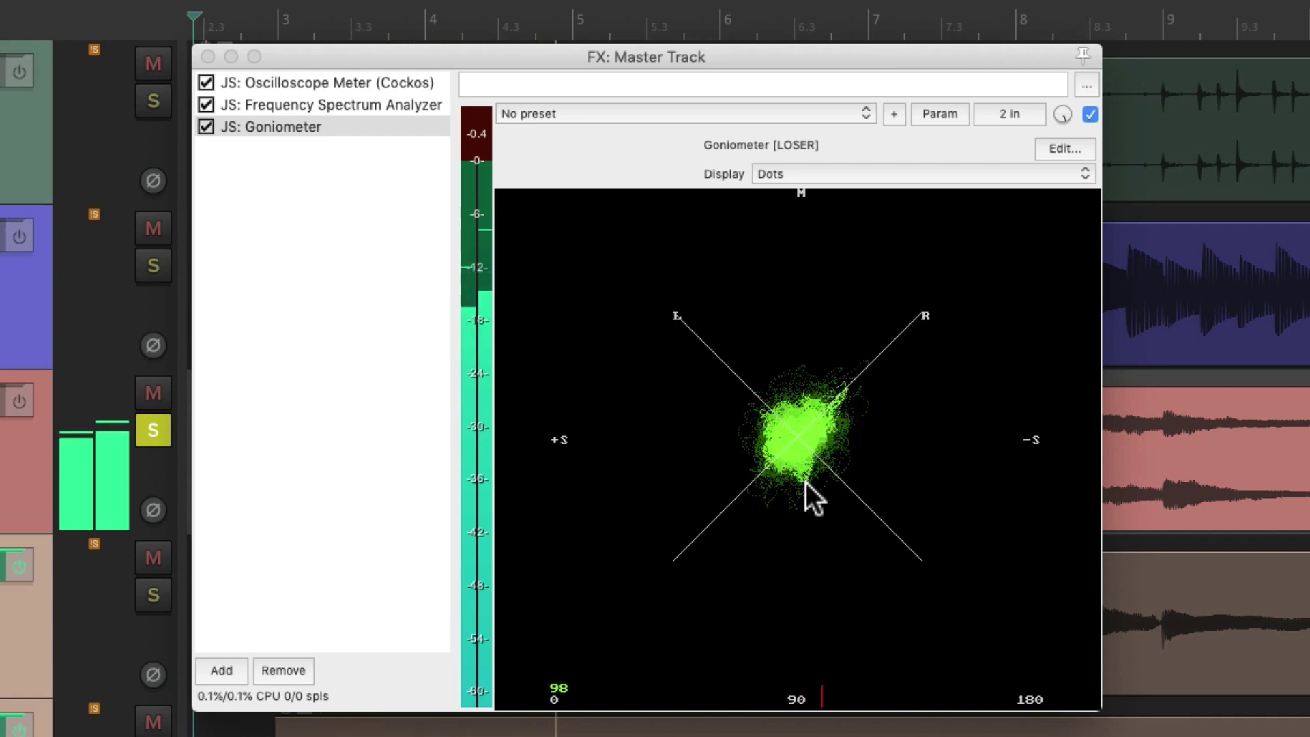
Step: Unsolo the third track, add JS: Dynamic Range Meter to the master chain, and play to measure it
key("space")
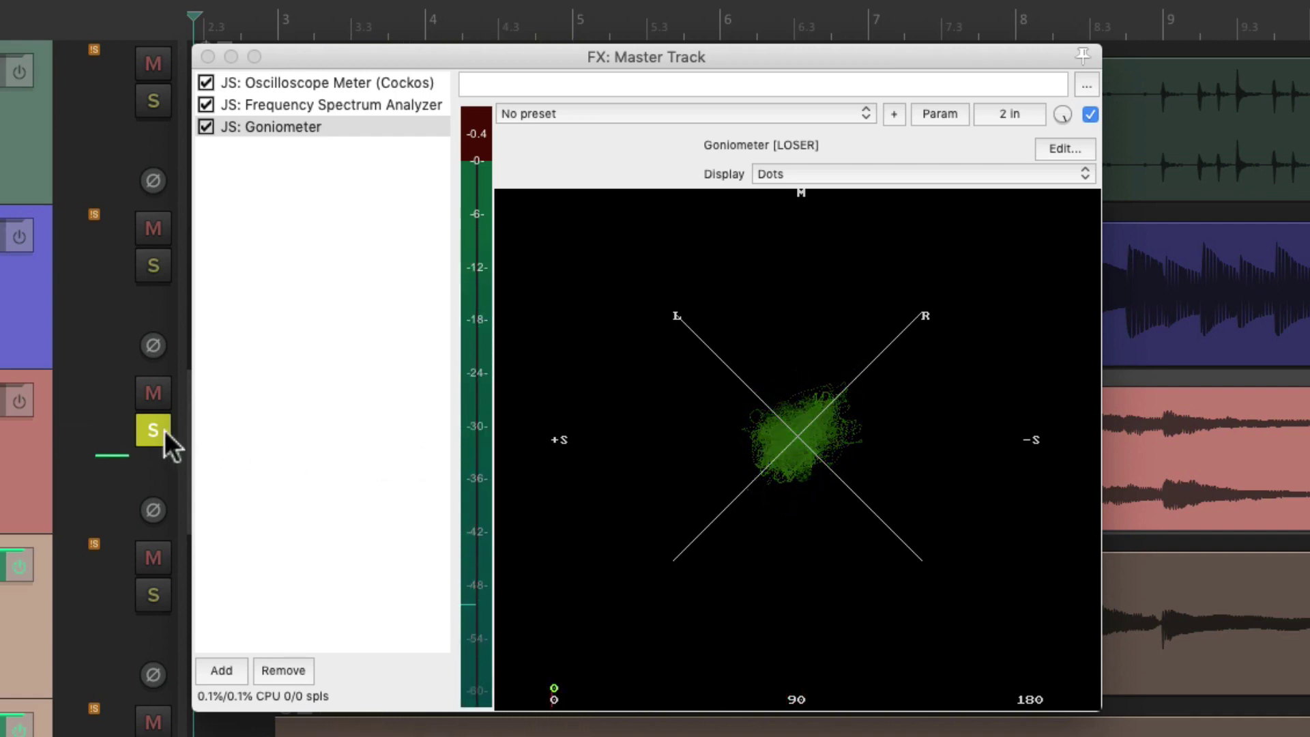
left_click(163, 431)
double_click(329, 254)
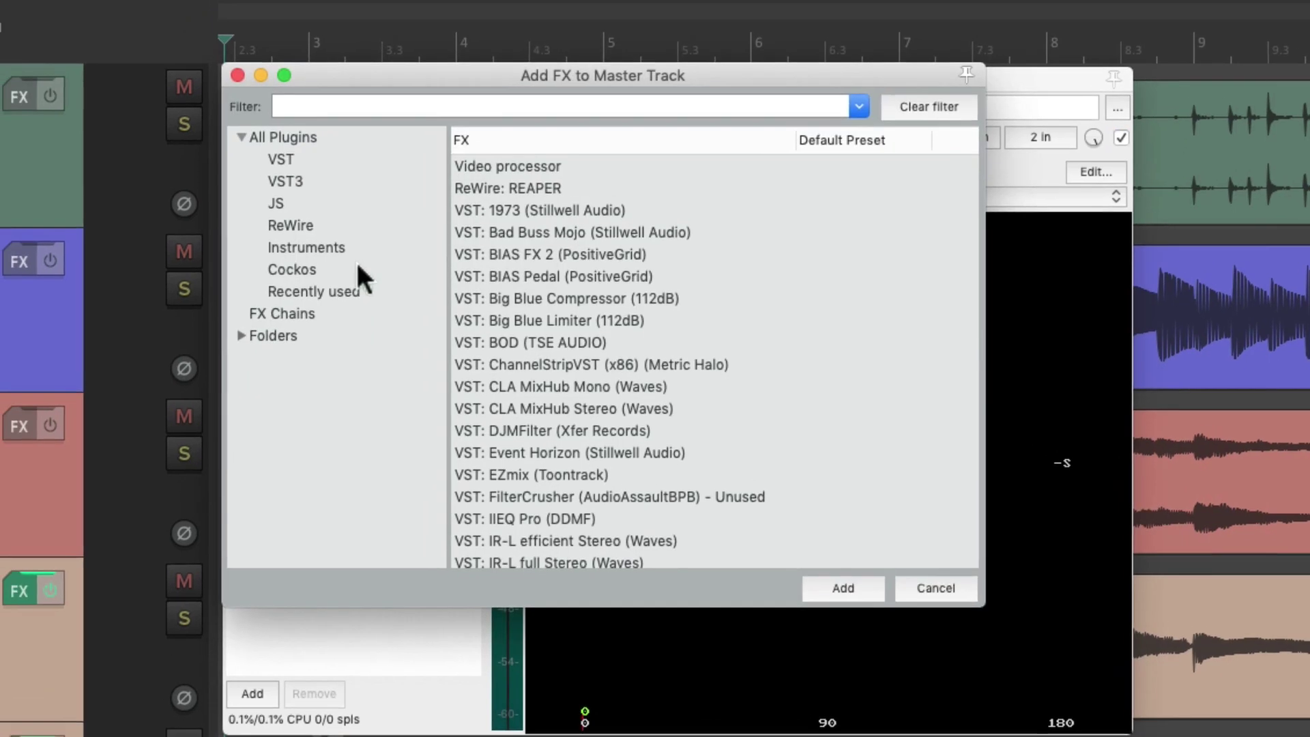
type("dynamic")
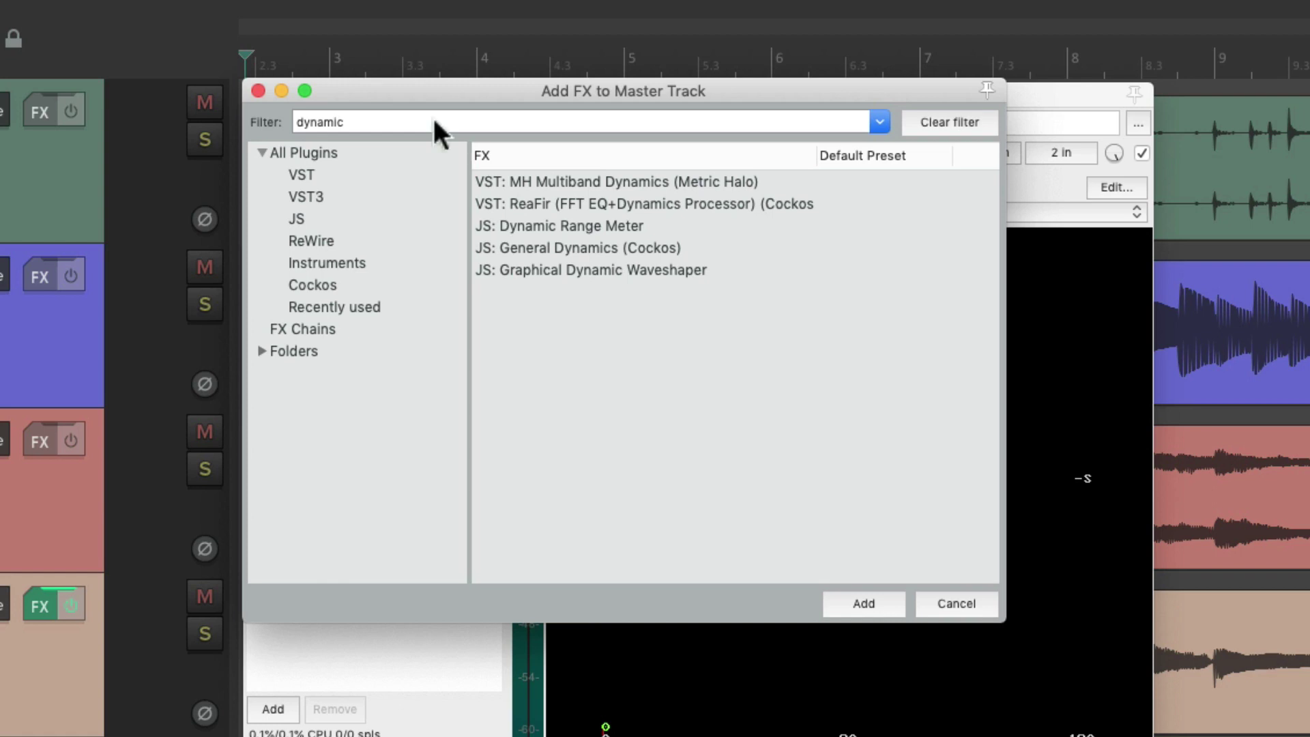
left_click(658, 225)
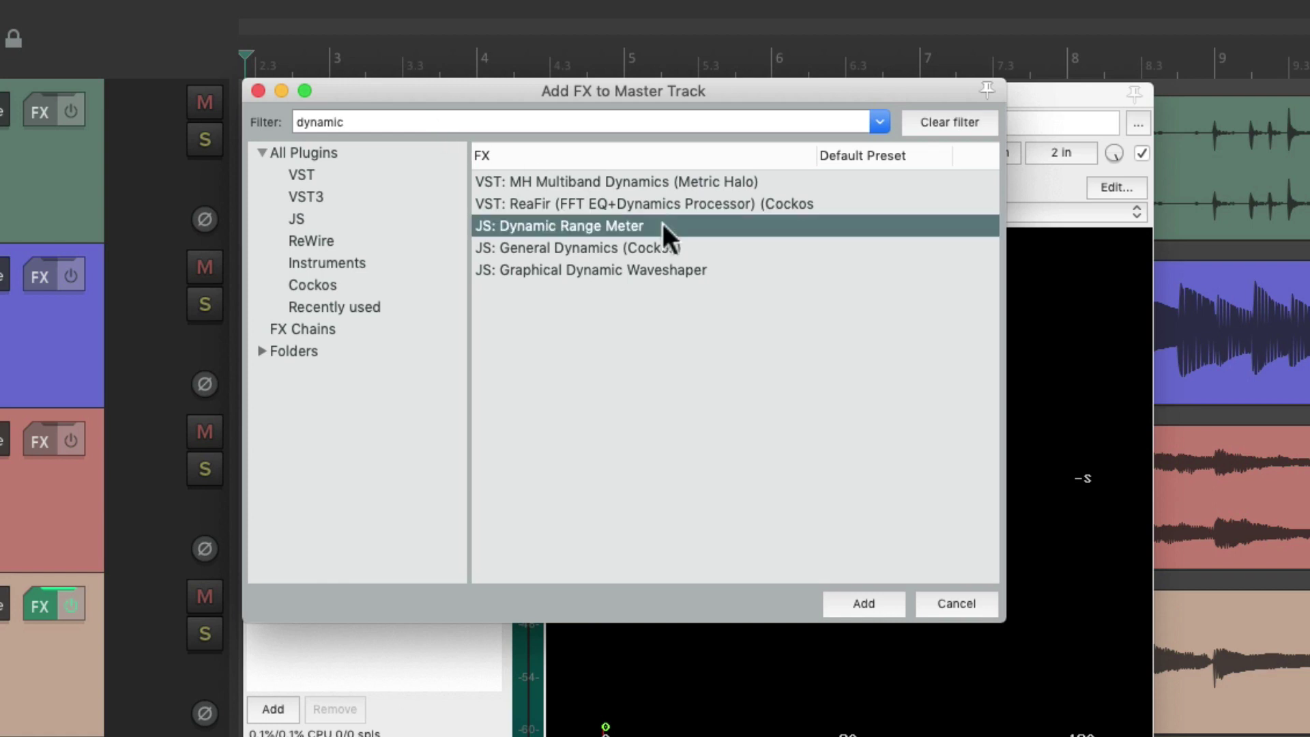
double_click(606, 225)
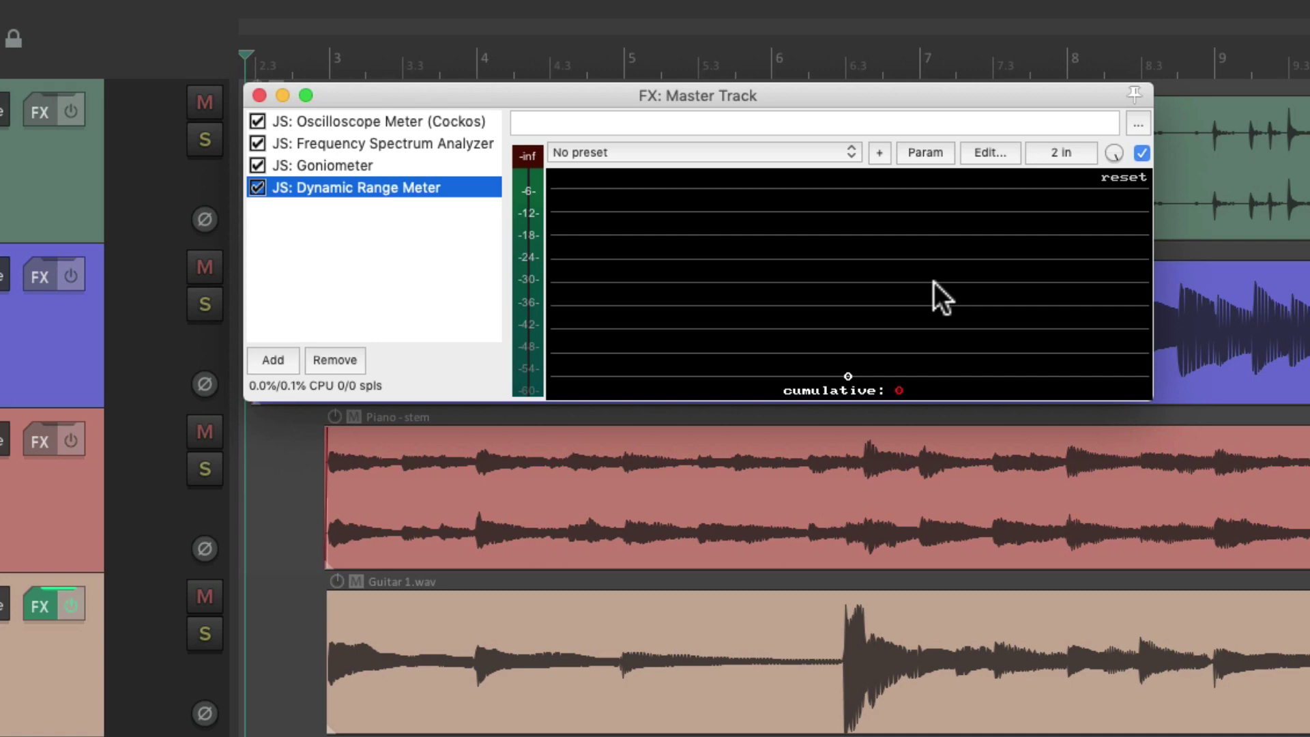
key("space")
Step: Close the FX window and embed the Oscilloscope Meter in the docked master panel, checking it during playback
left_click(259, 95)
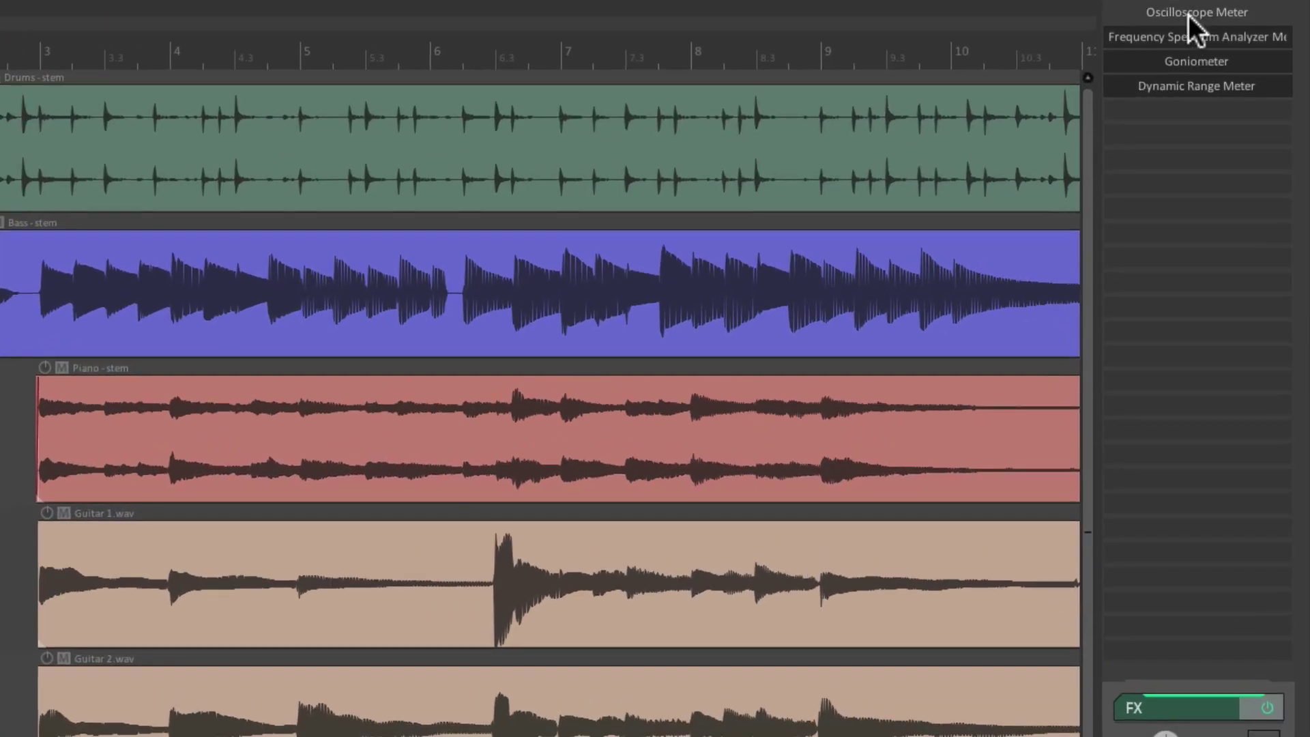
right_click(1189, 15)
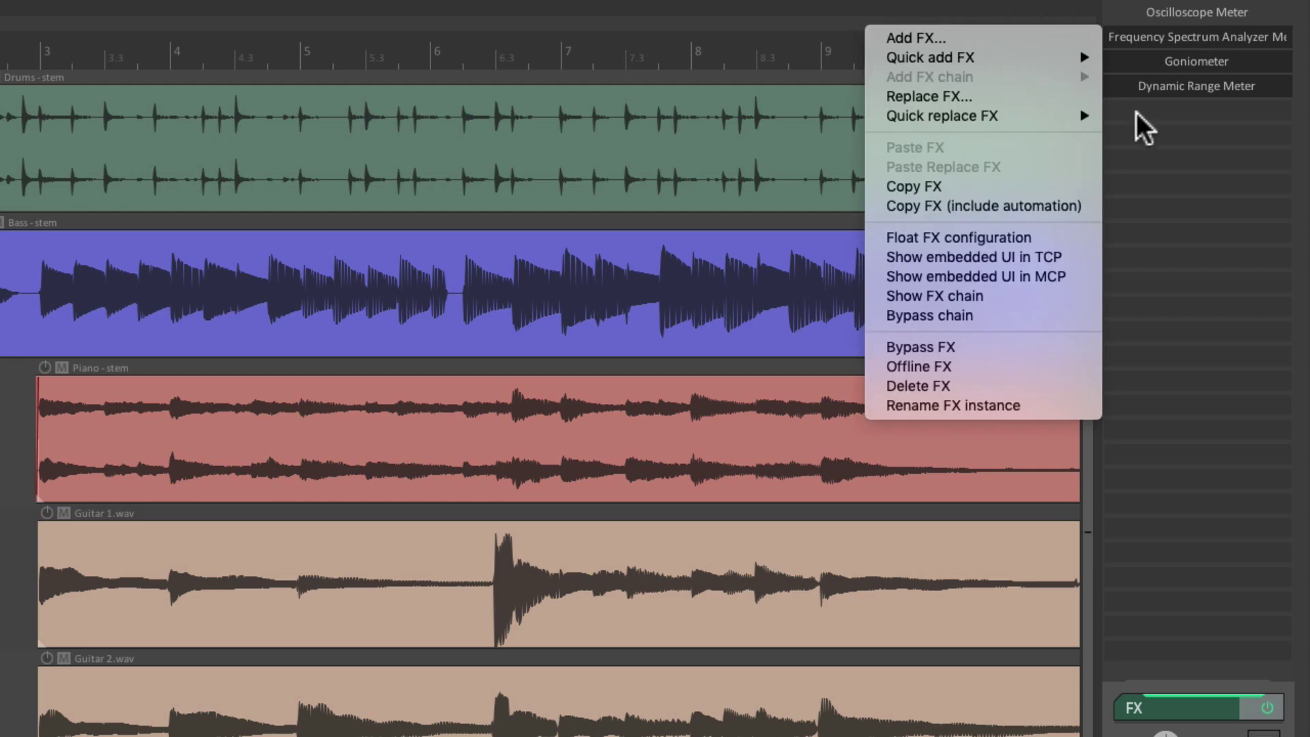
left_click(1081, 273)
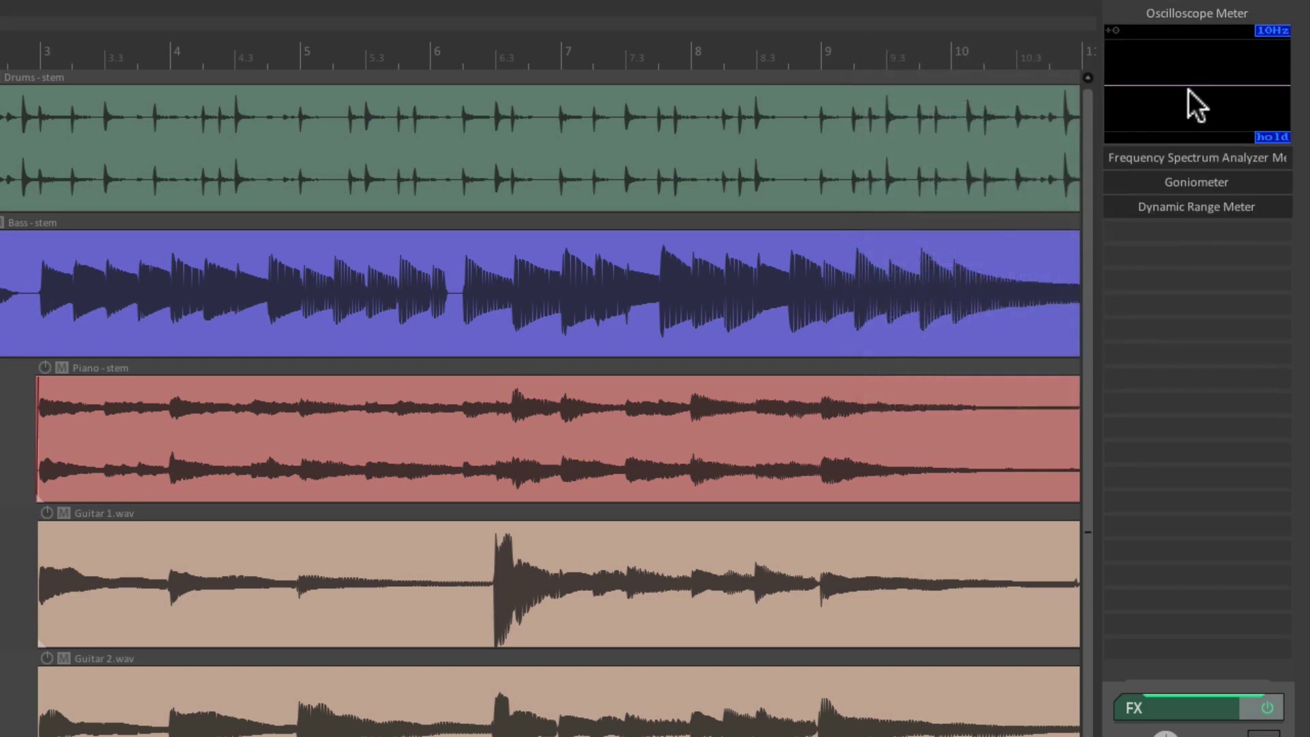
key("space")
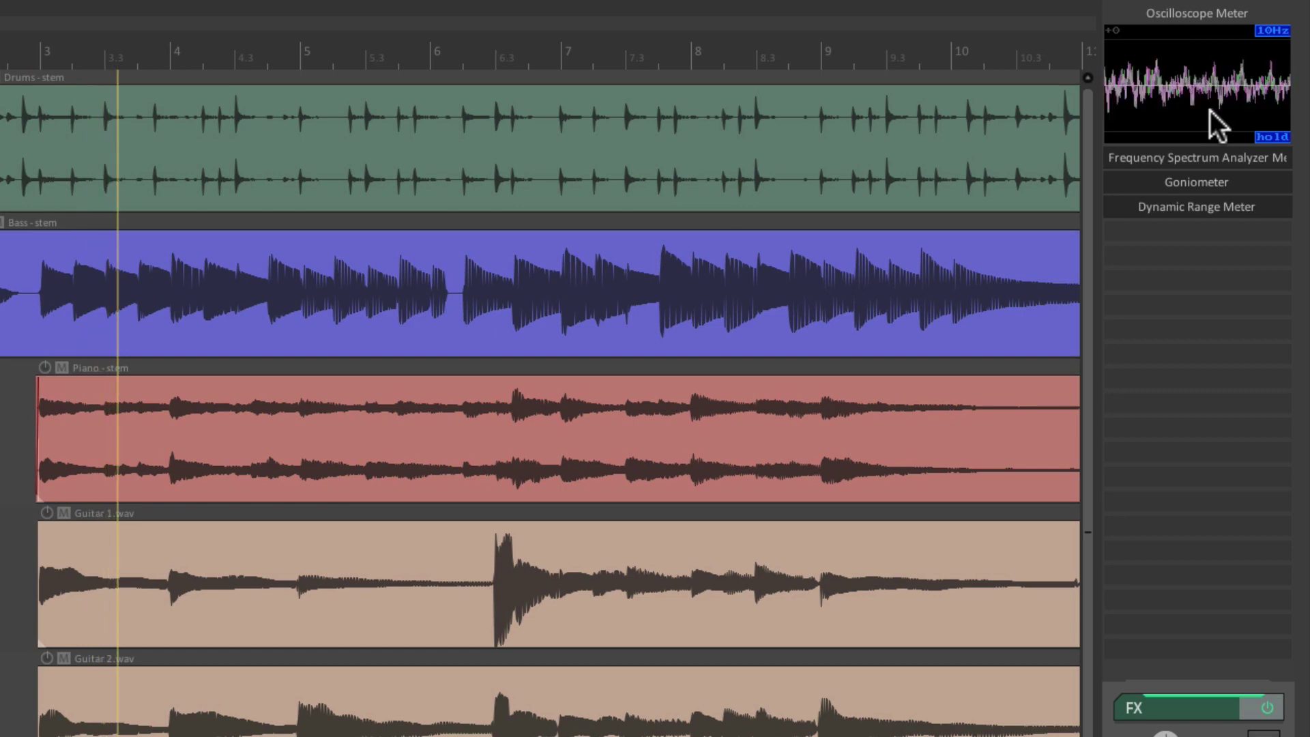
key("space")
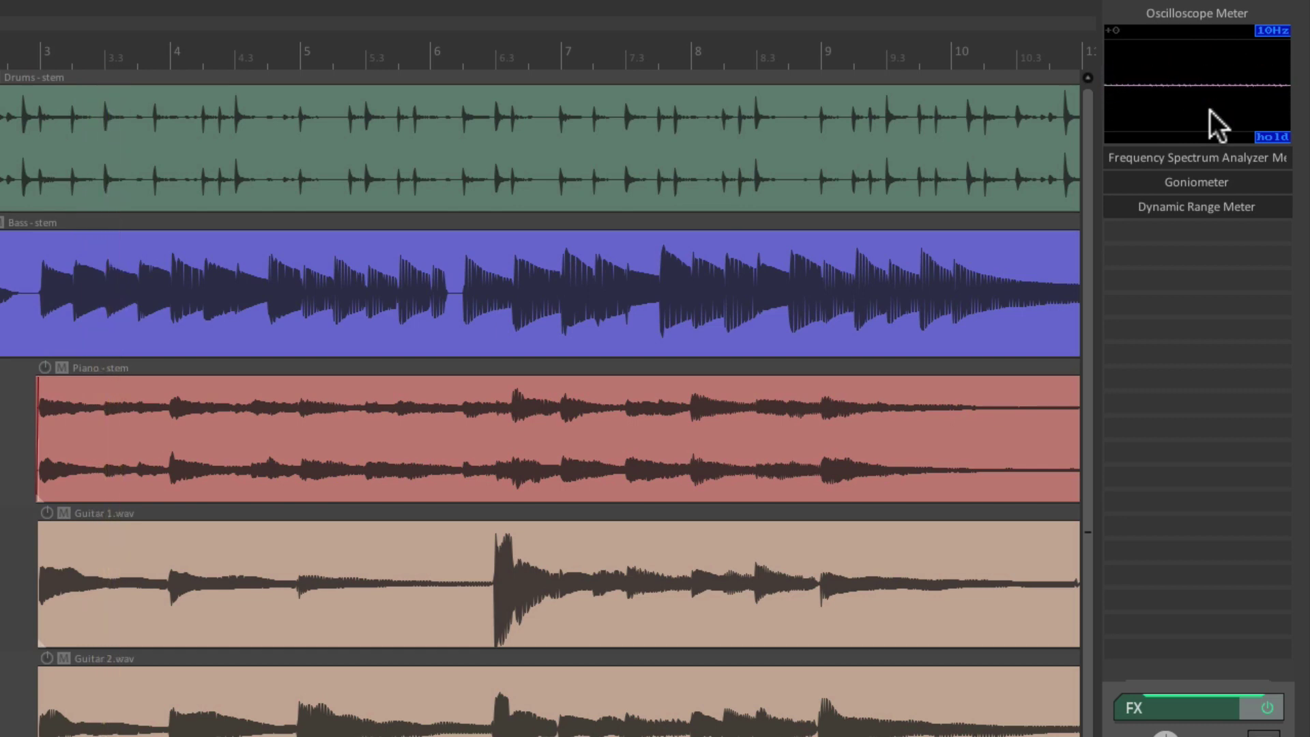
Step: Embed the Frequency Spectrum Analyzer in the master panel and check both meters during playback
right_click(1202, 158)
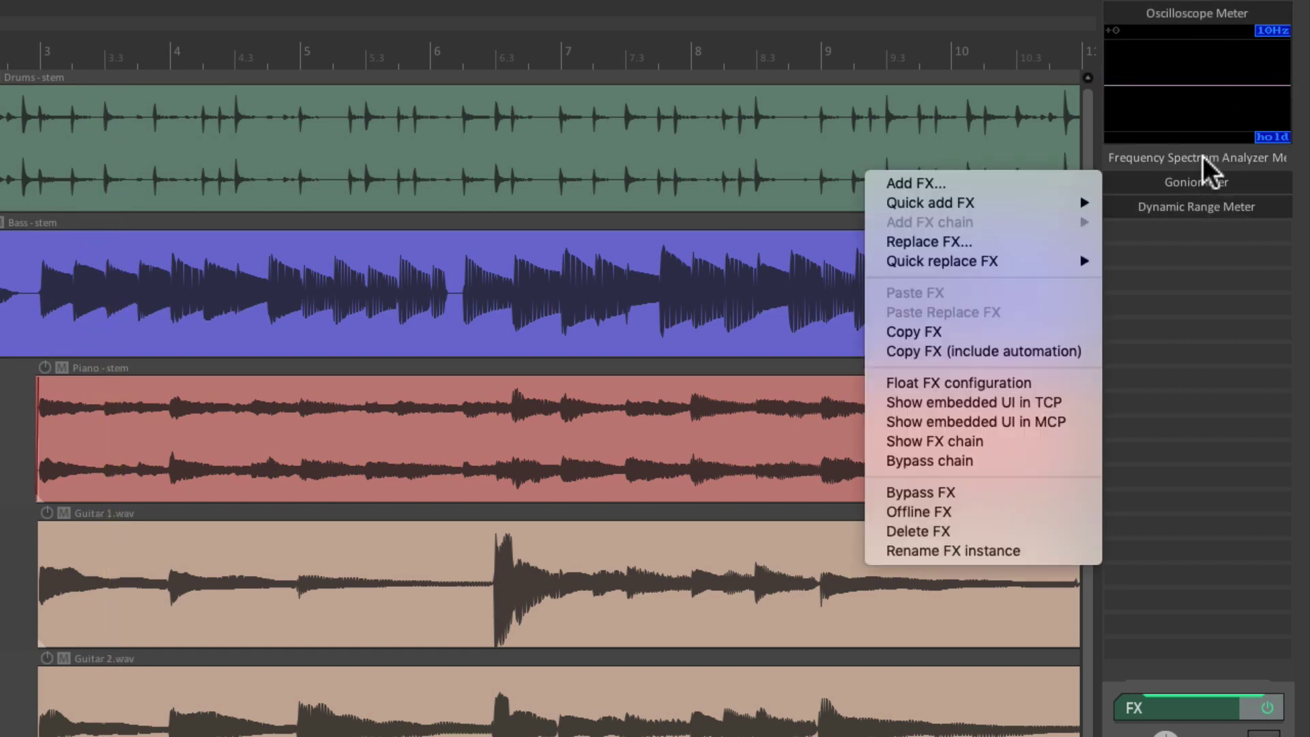
left_click(1067, 423)
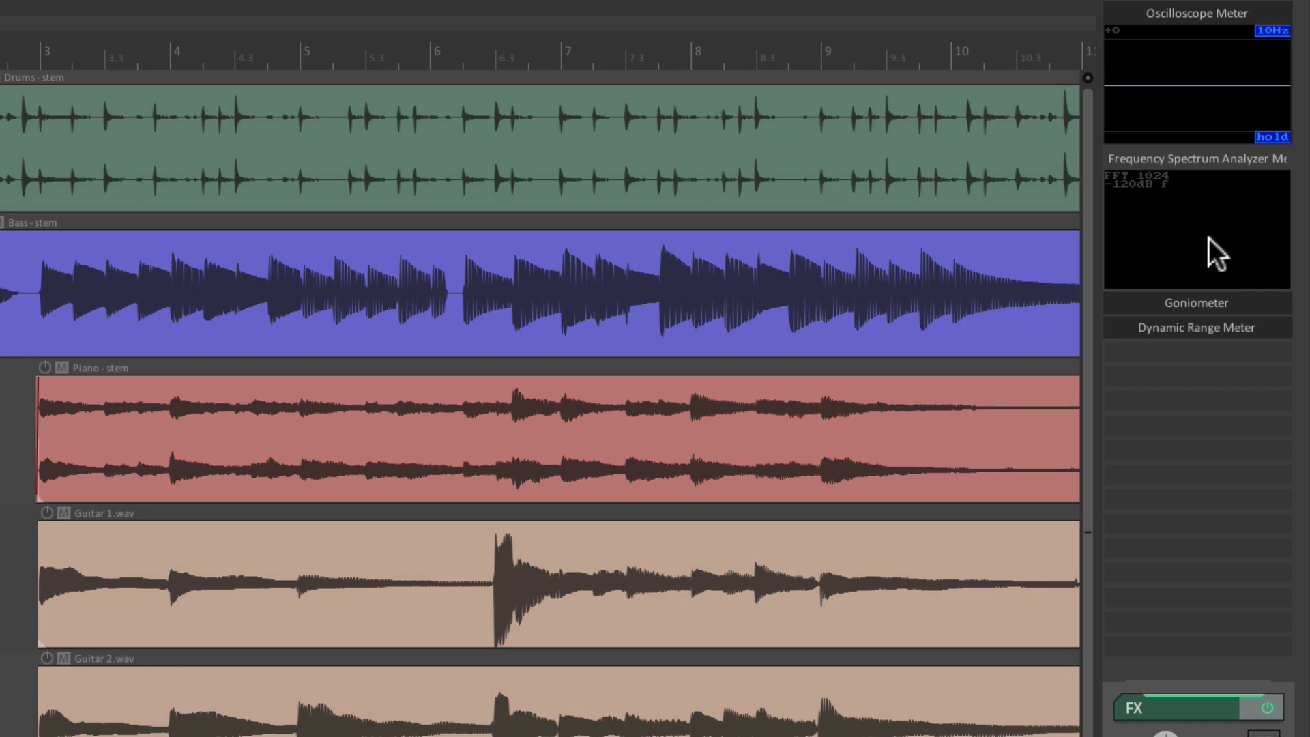
key("space")
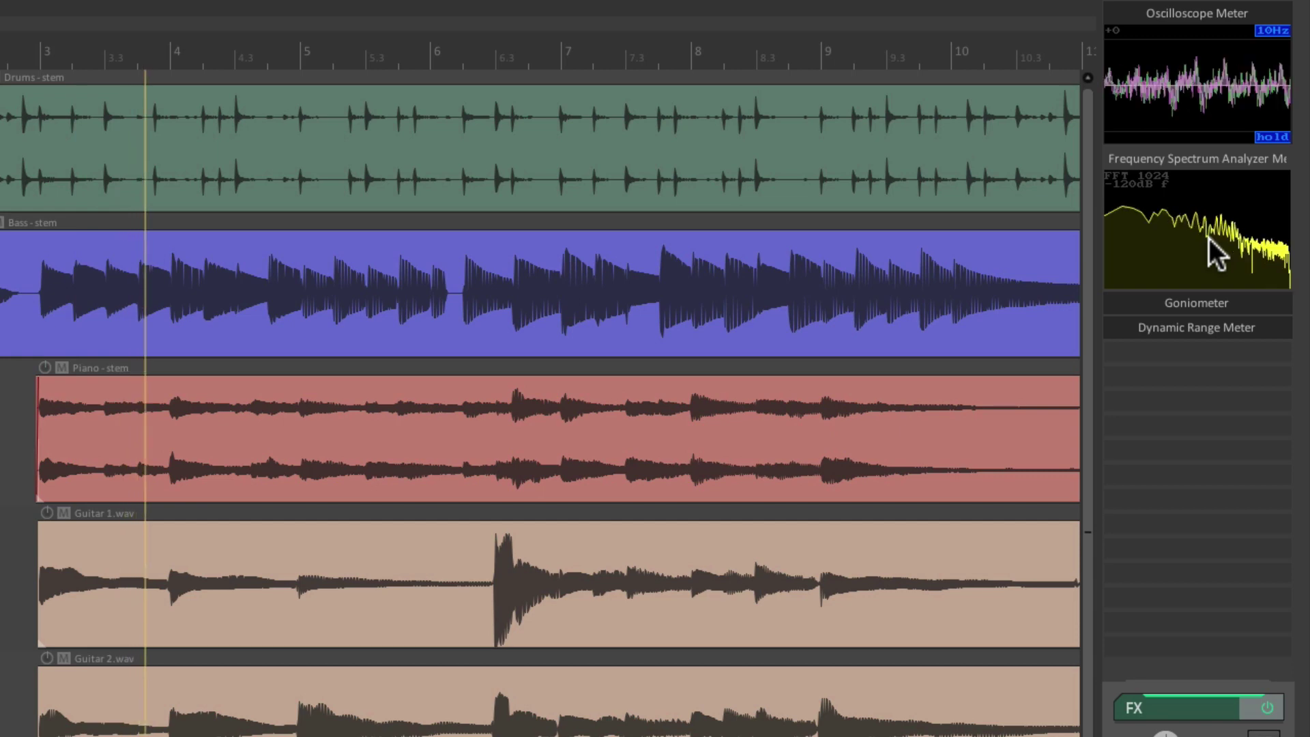
key("space")
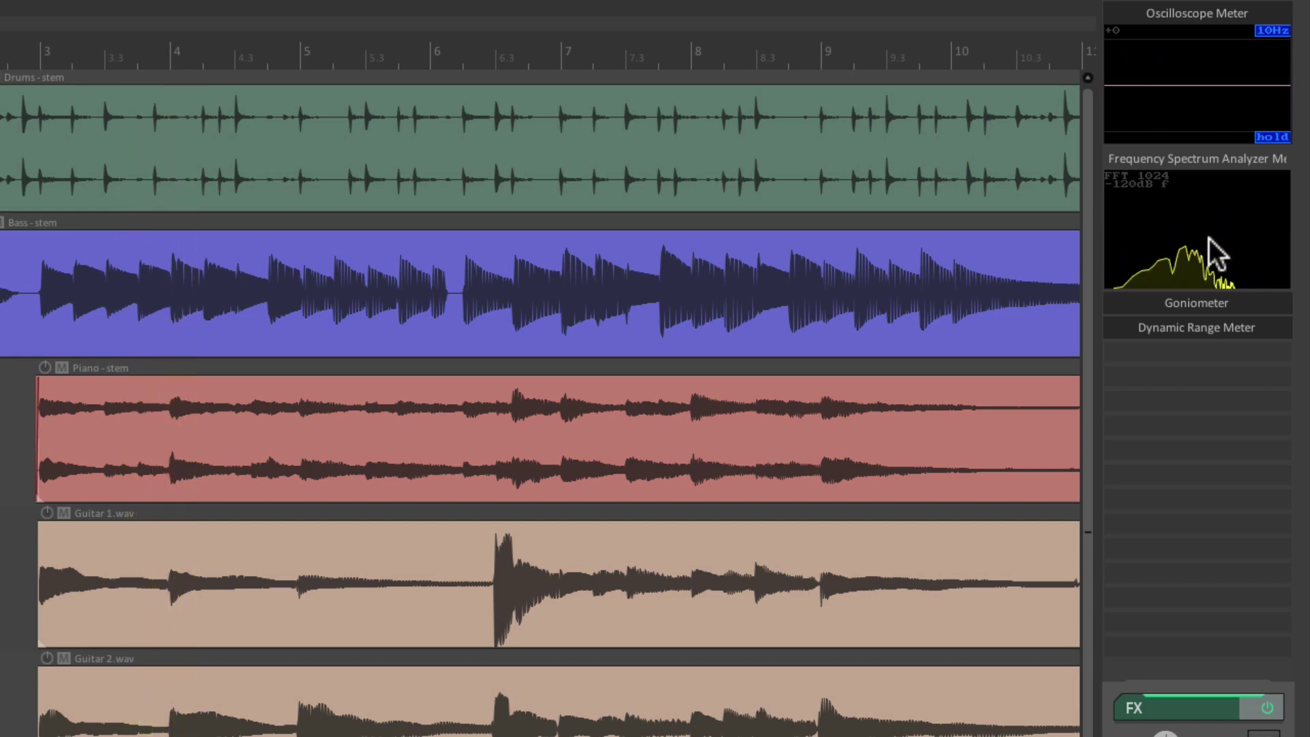
Step: Embed the Goniometer and Dynamic Range Meter displays in the master panel as well
right_click(1194, 301)
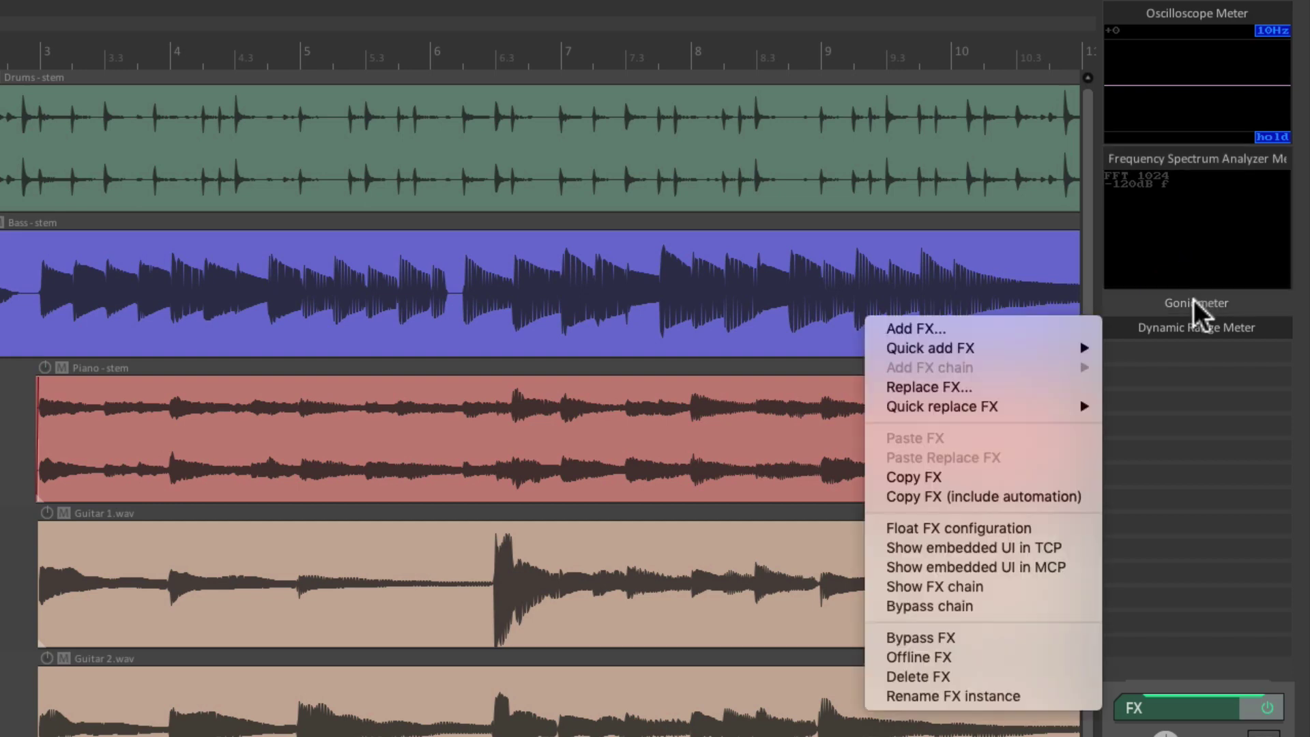
left_click(1073, 564)
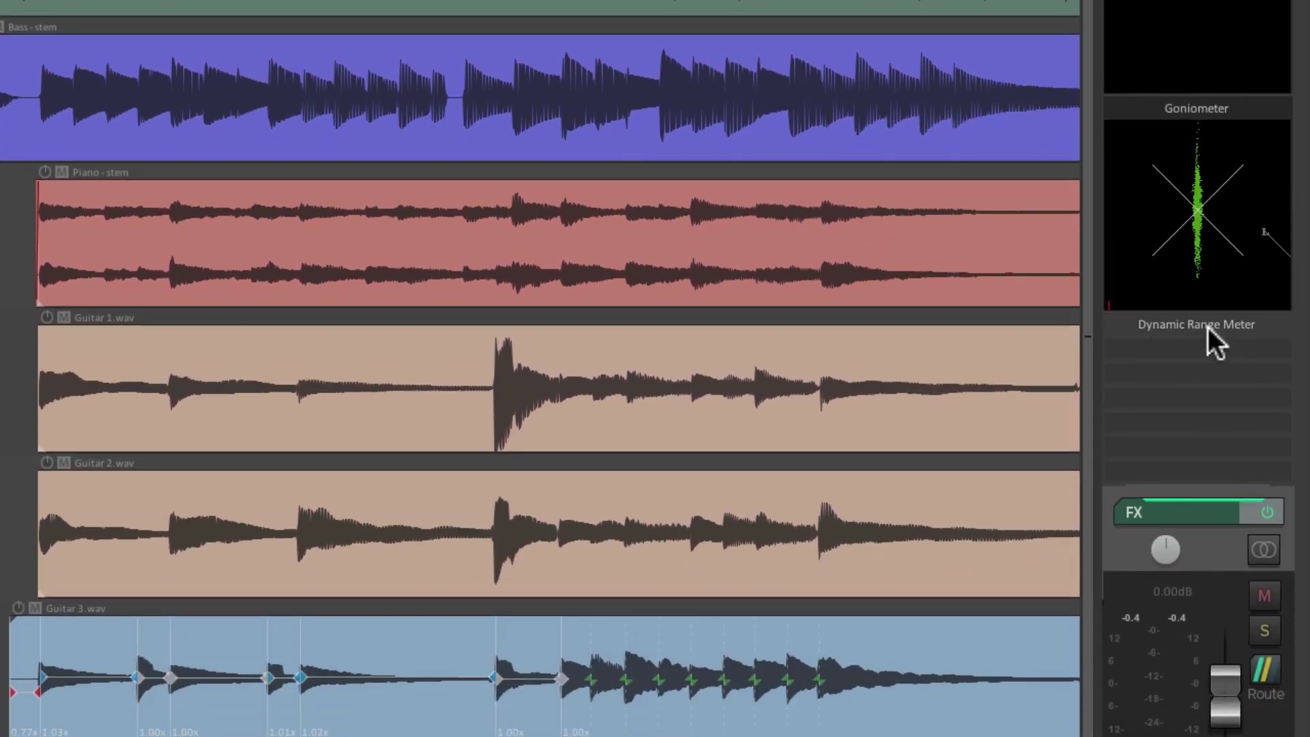
right_click(1208, 326)
left_click(1063, 580)
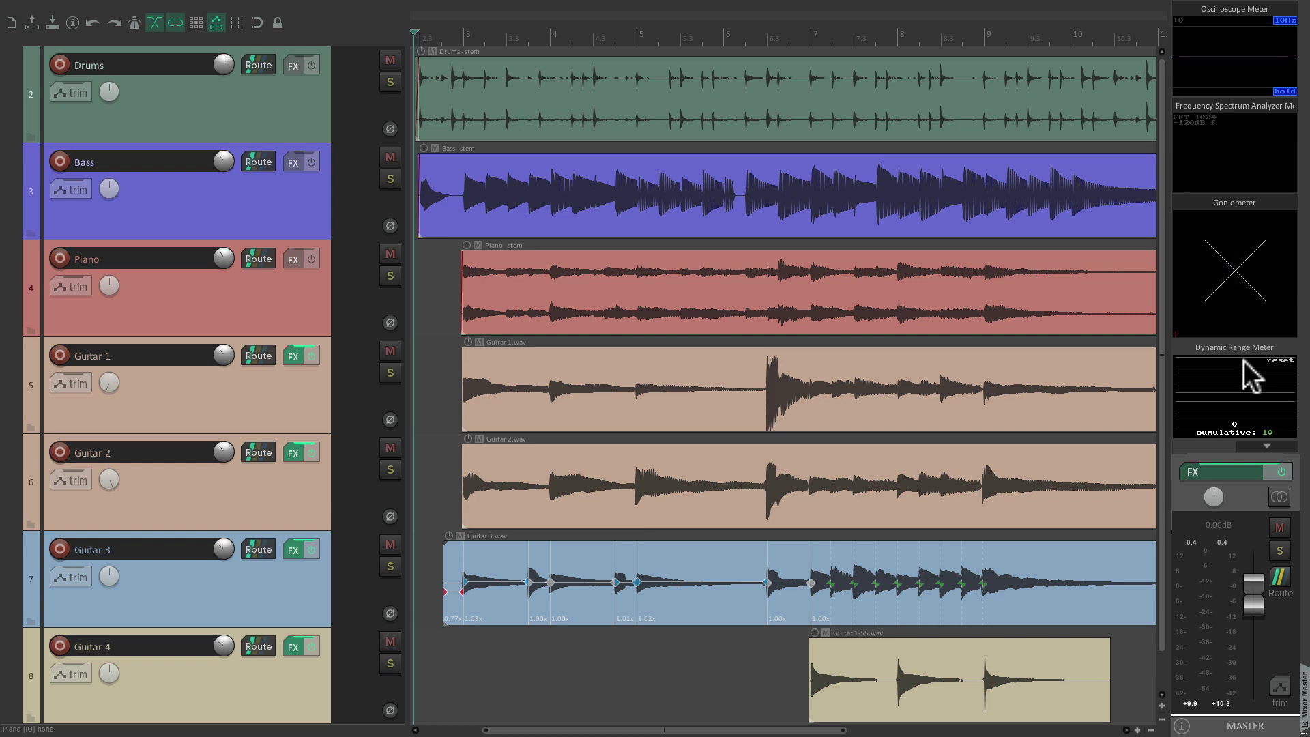
key("space")
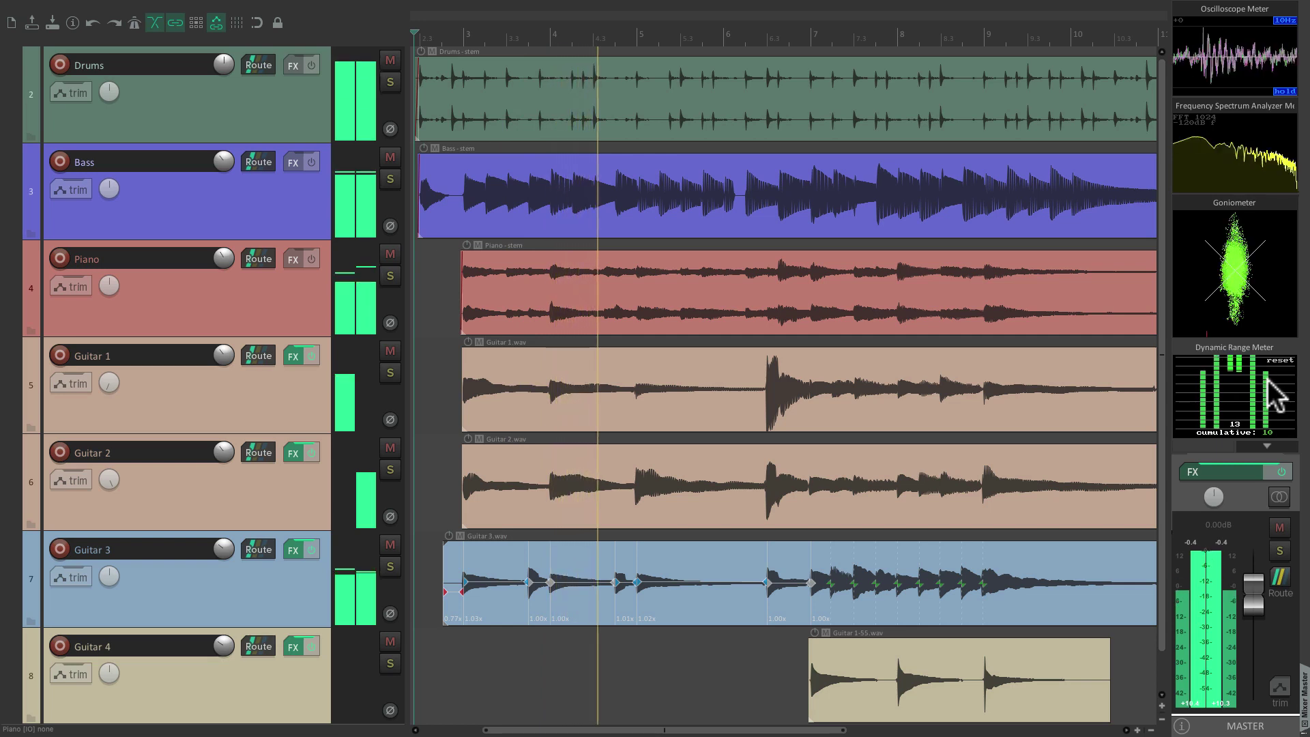
key("space")
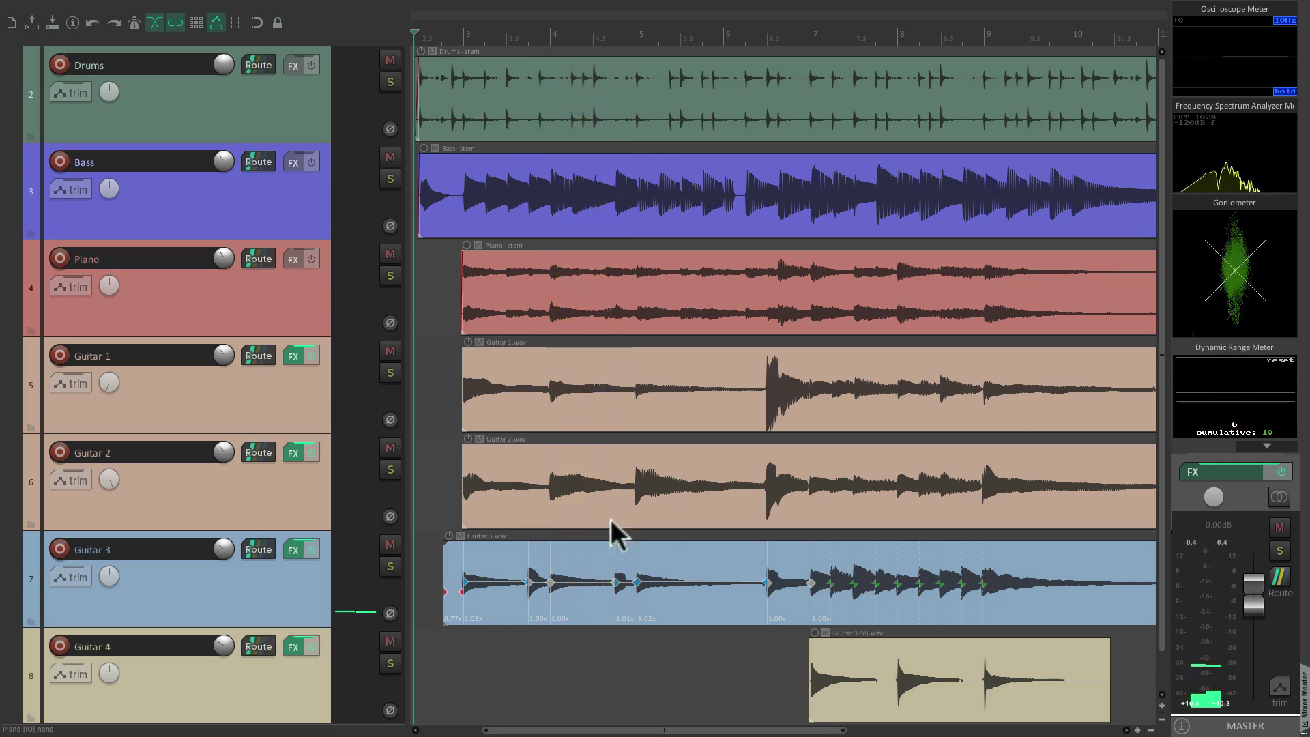
left_click(391, 566)
key("space")
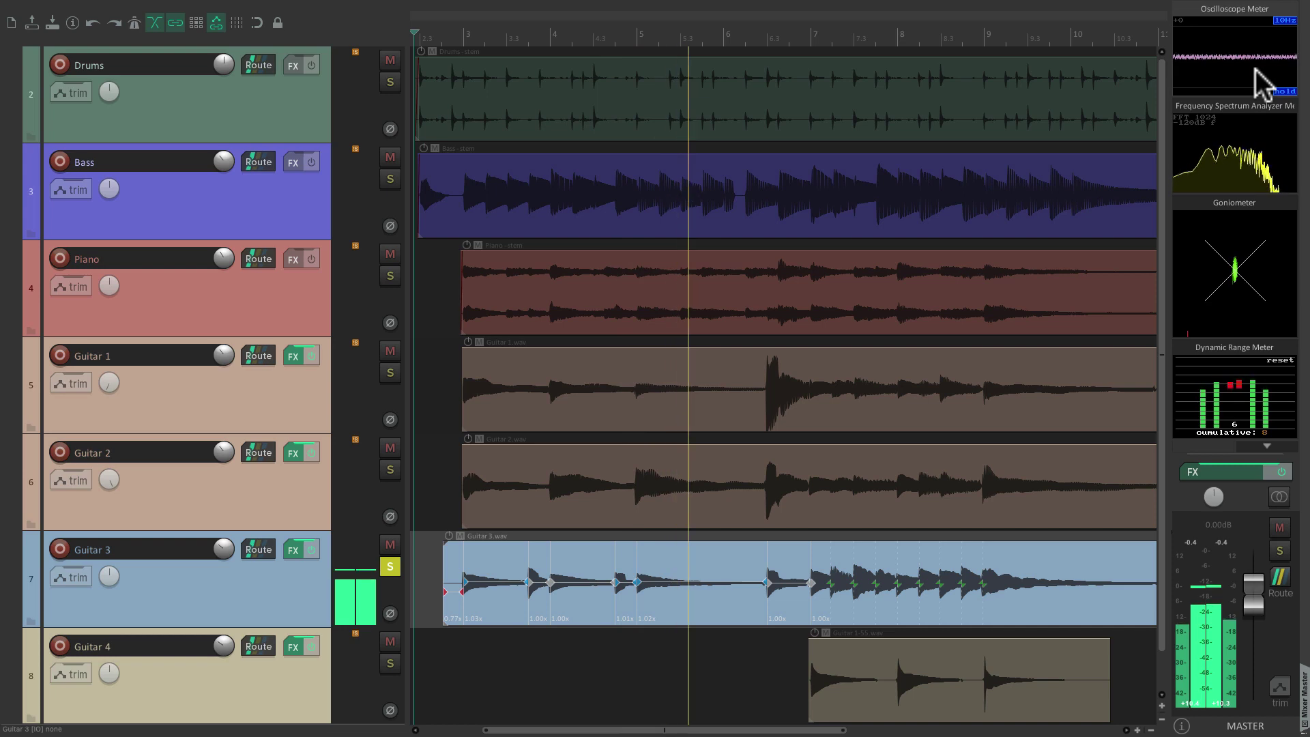
key("space")
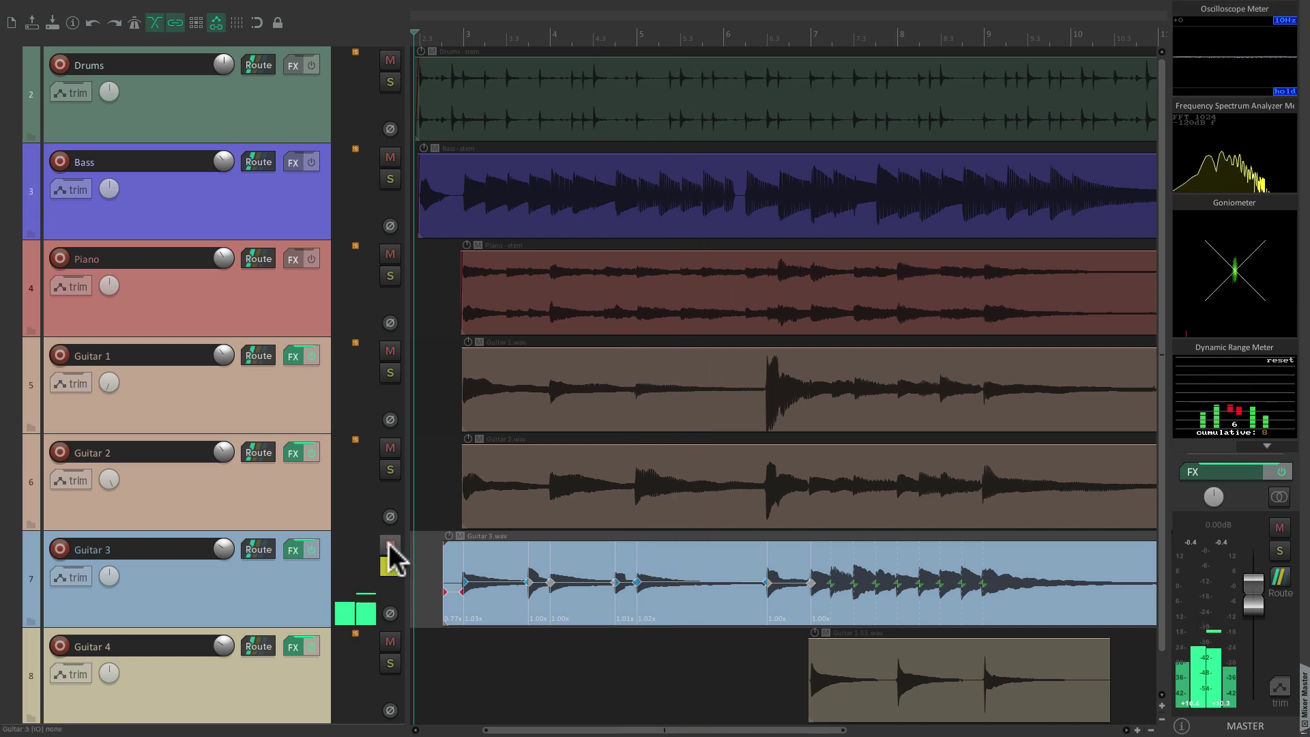
left_click(389, 566)
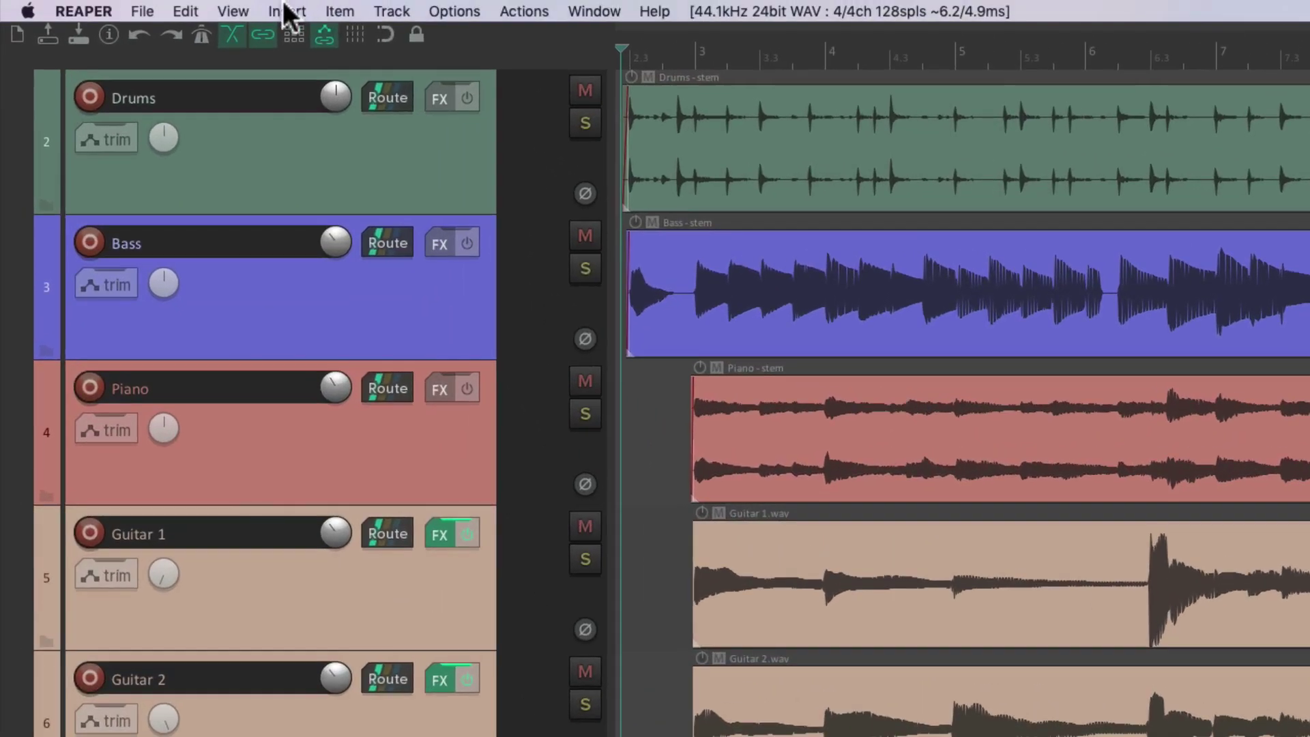
left_click(157, 8)
left_click(228, 106)
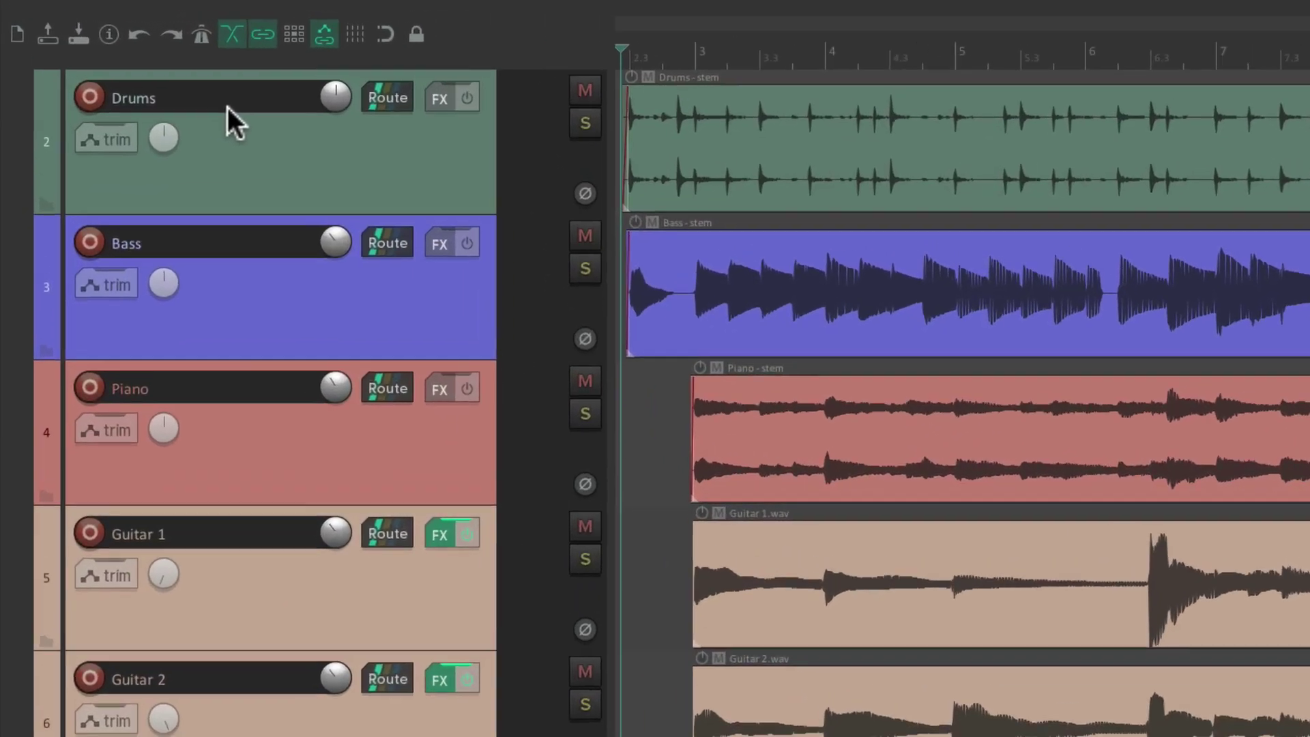
left_click(151, 7)
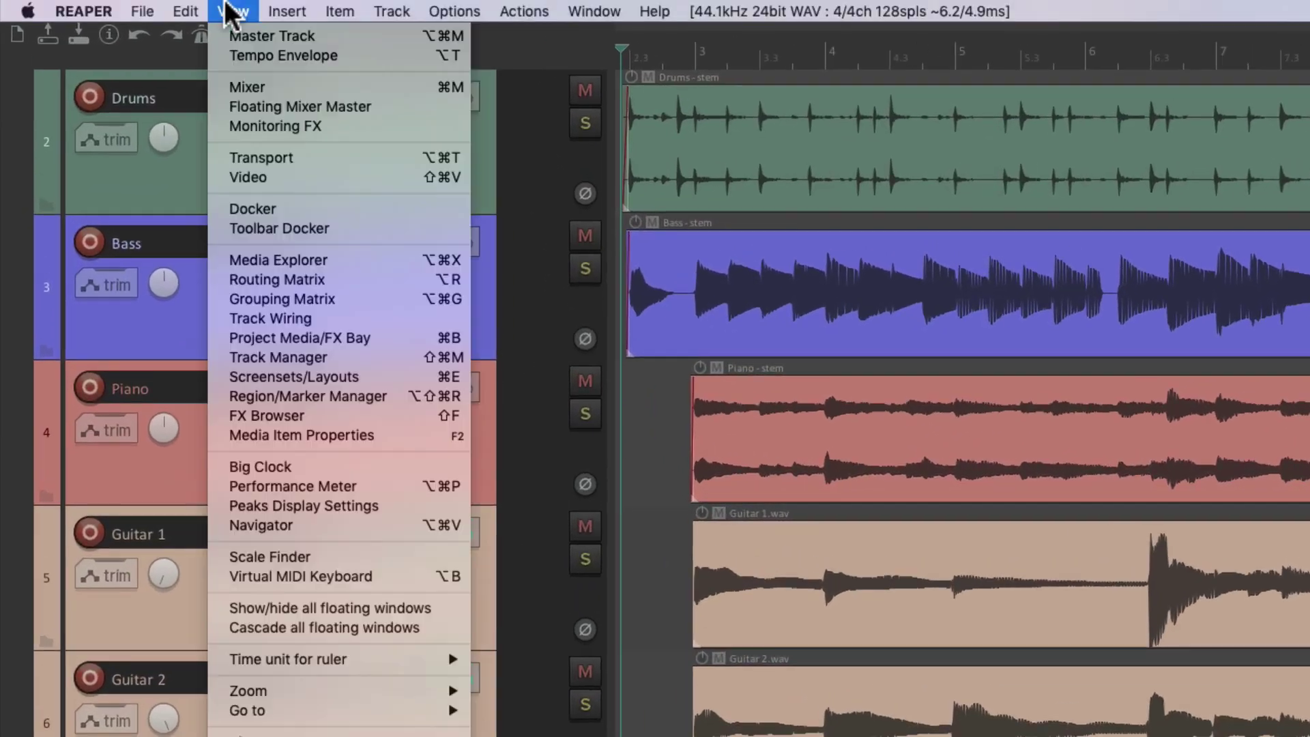
left_click(219, 104)
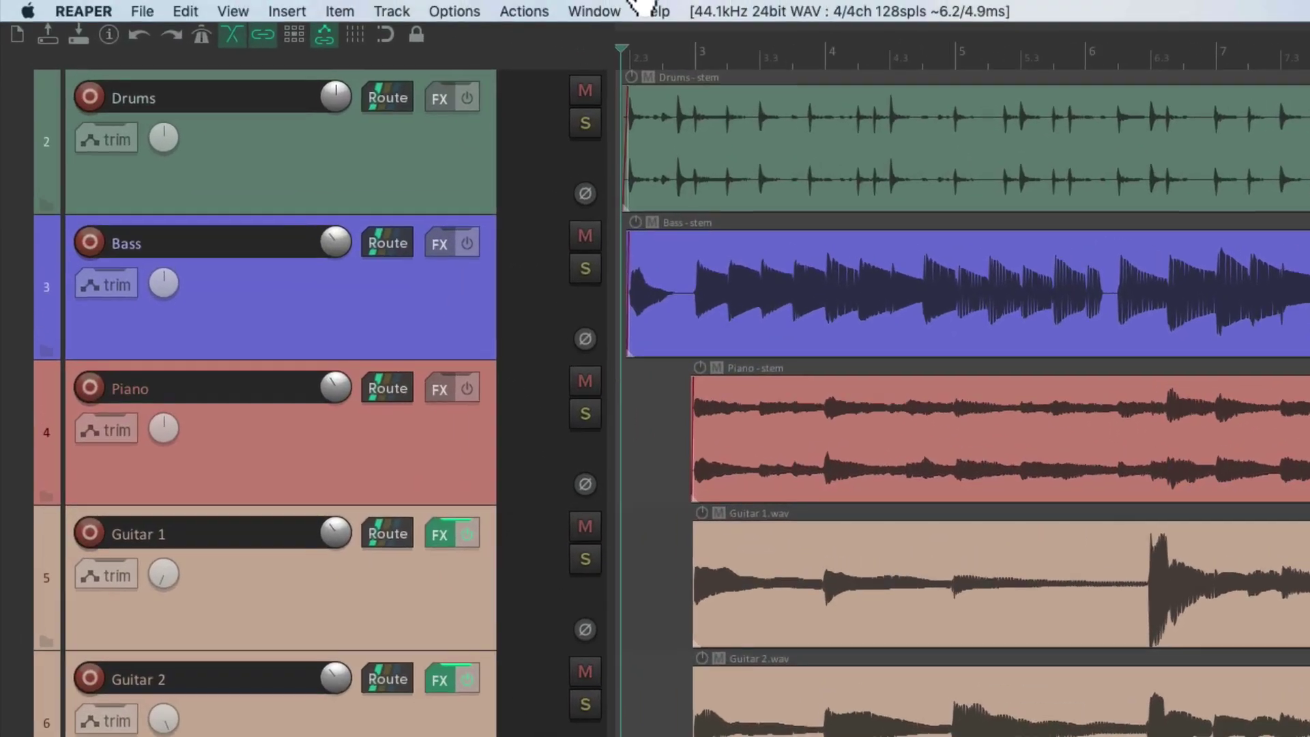
left_click(333, 8)
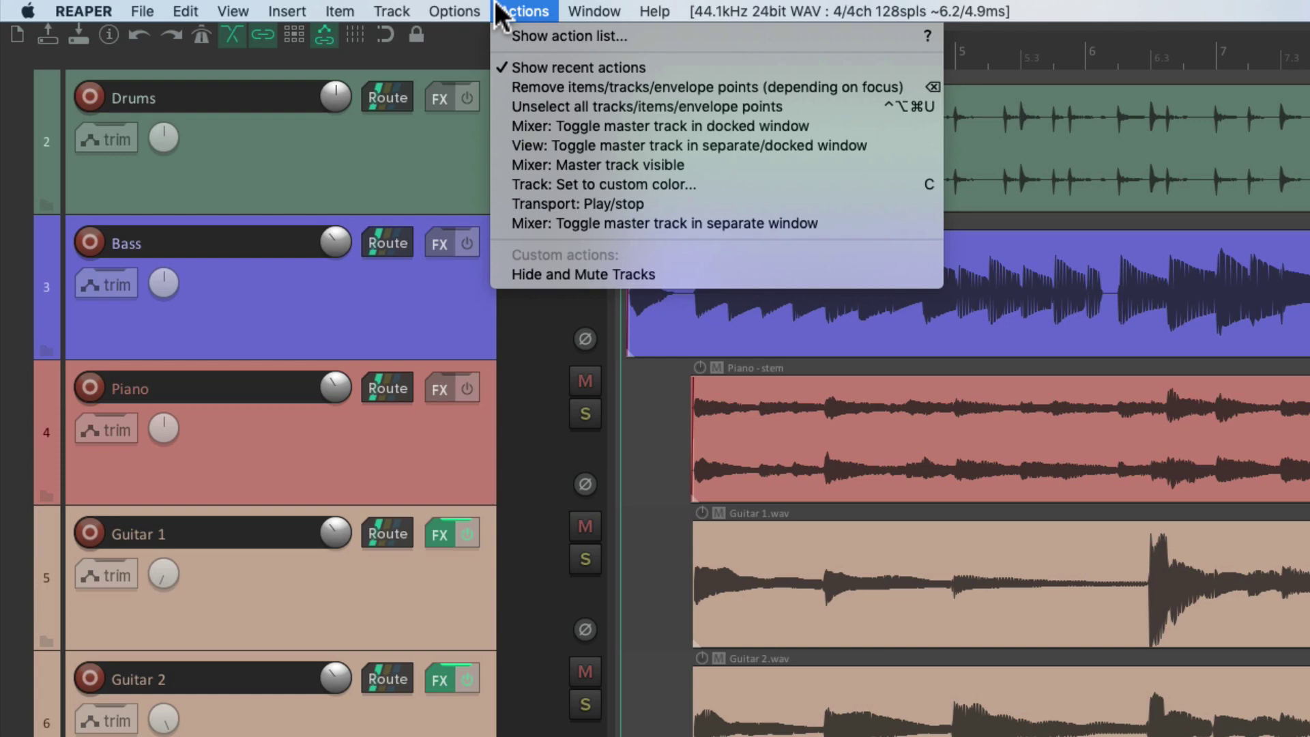
left_click(497, 39)
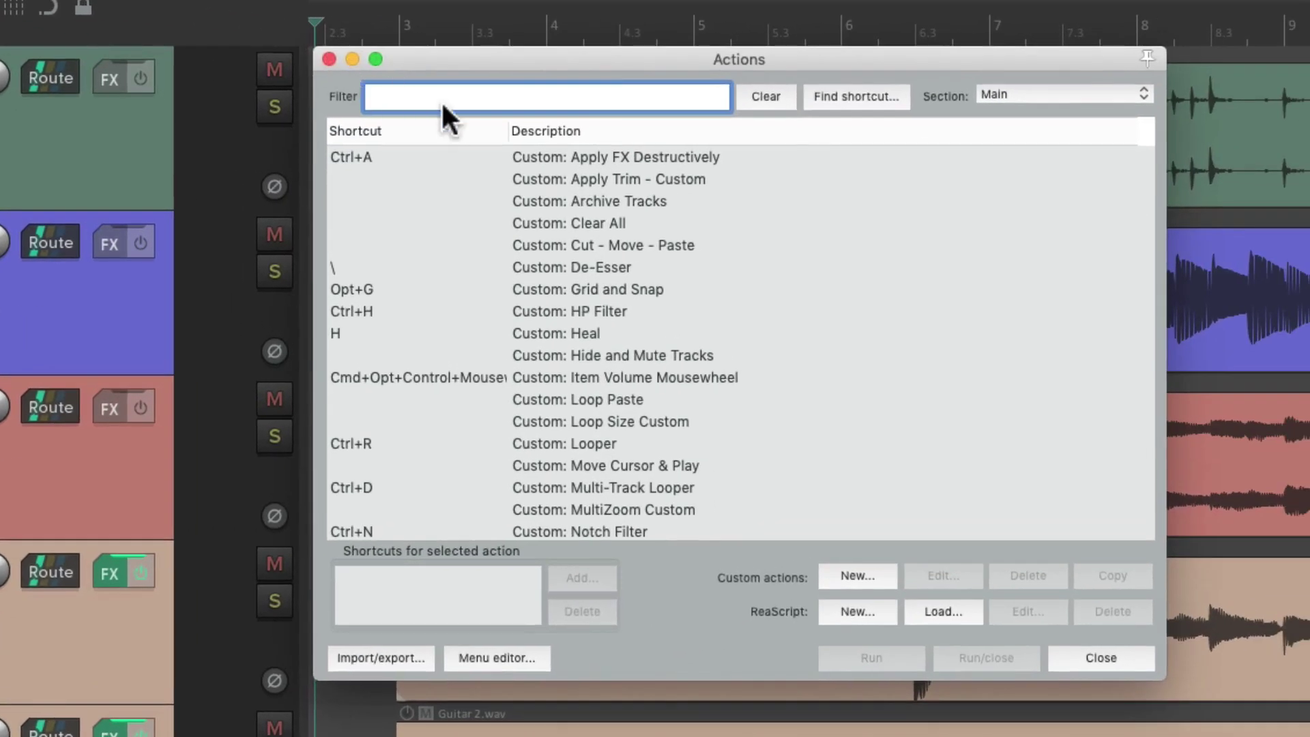
type("master track")
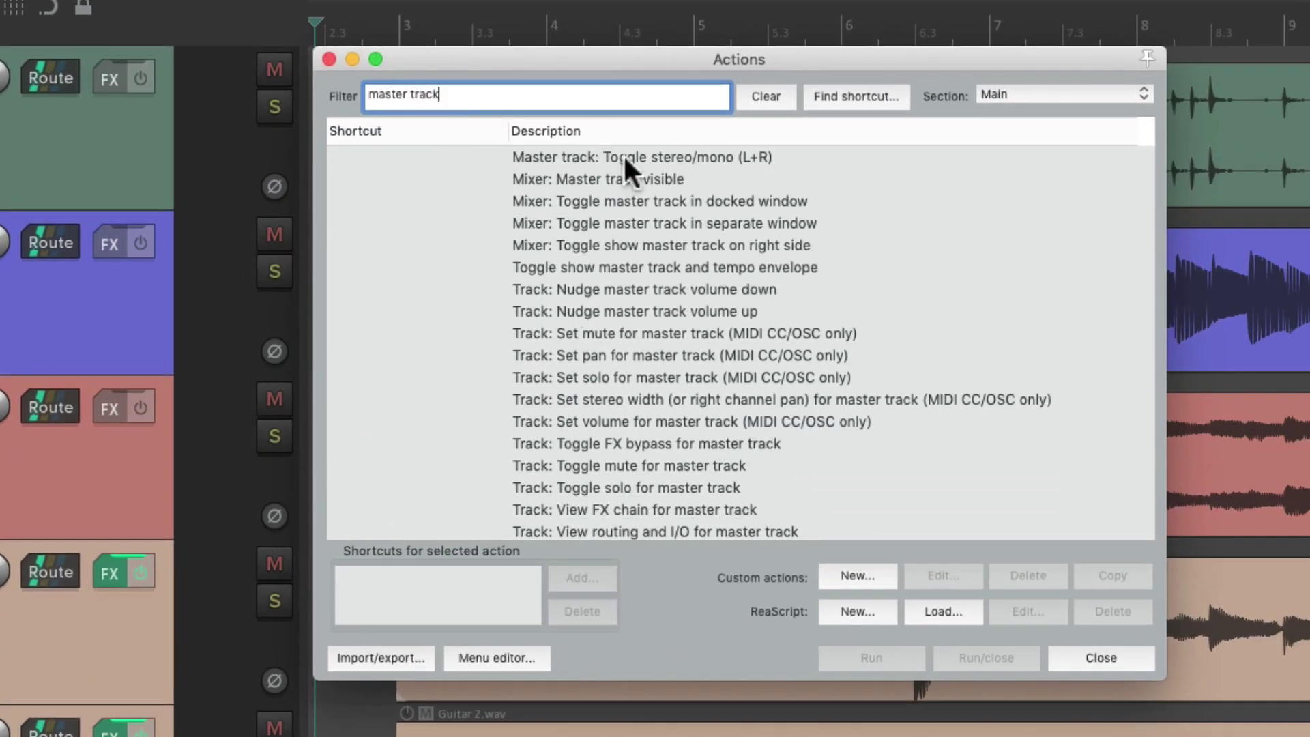
left_click(635, 201)
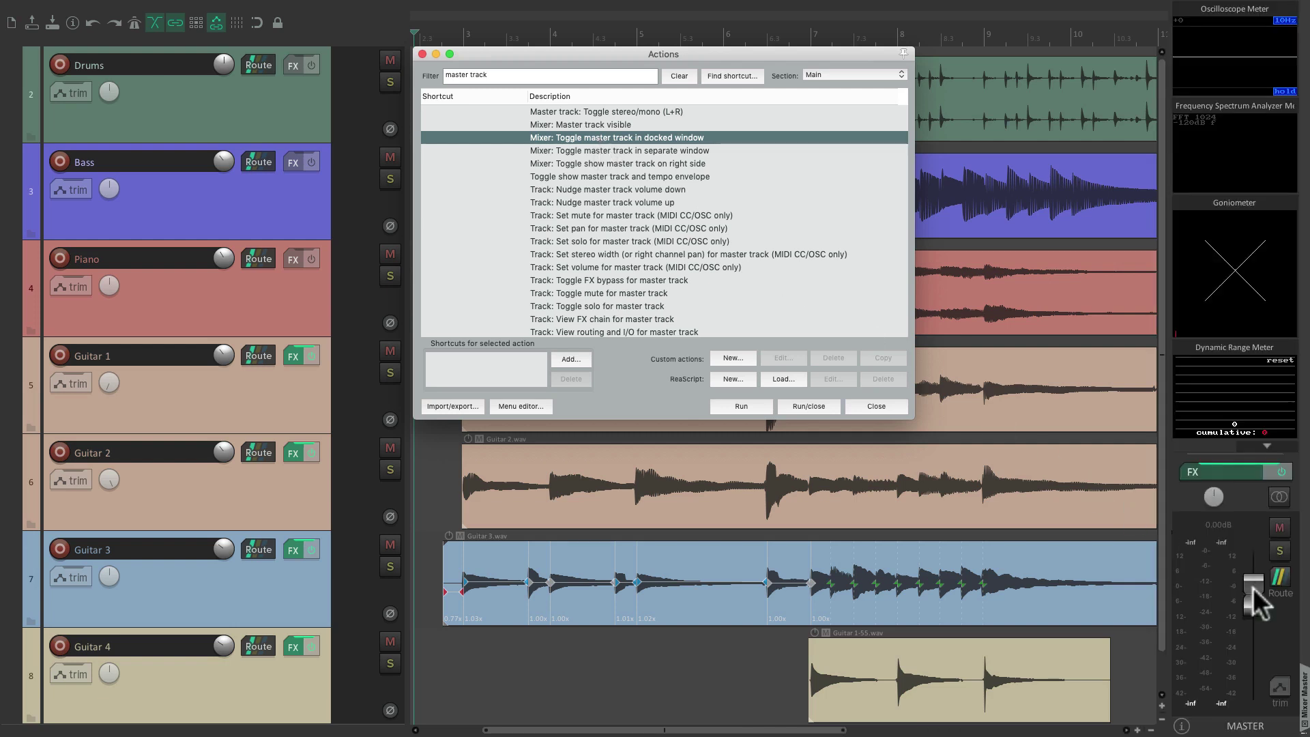
key("Escape")
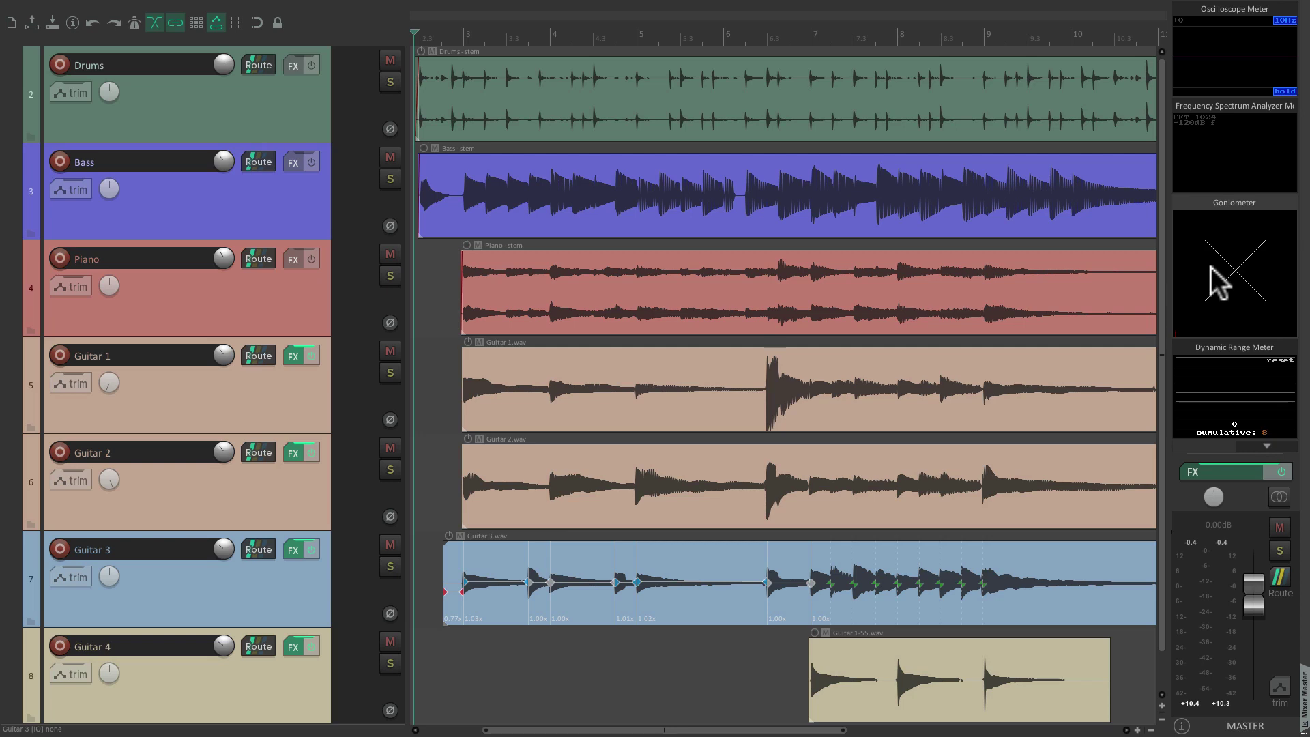
Step: Save all four master meter effects as the FX chain 'Master Track Meters'
left_click(1215, 472)
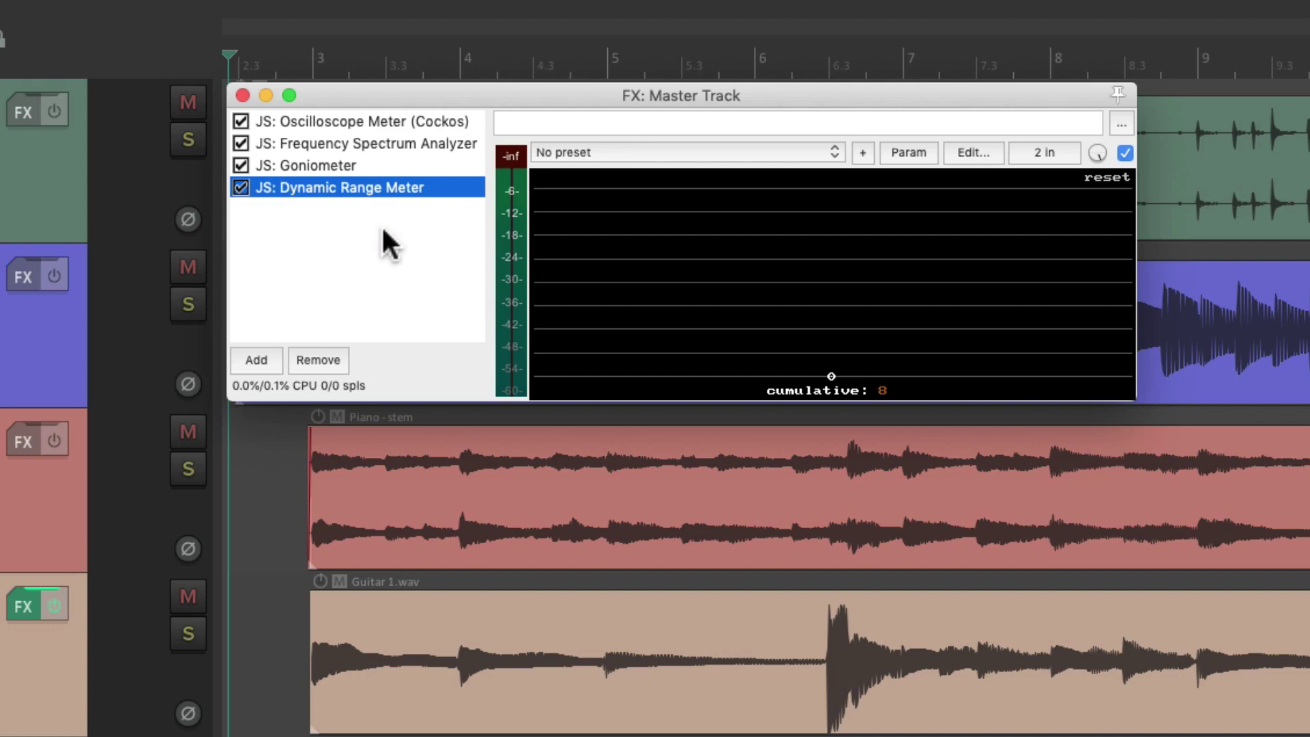
left_click(382, 230)
right_click(382, 229)
mouse_move(397, 284)
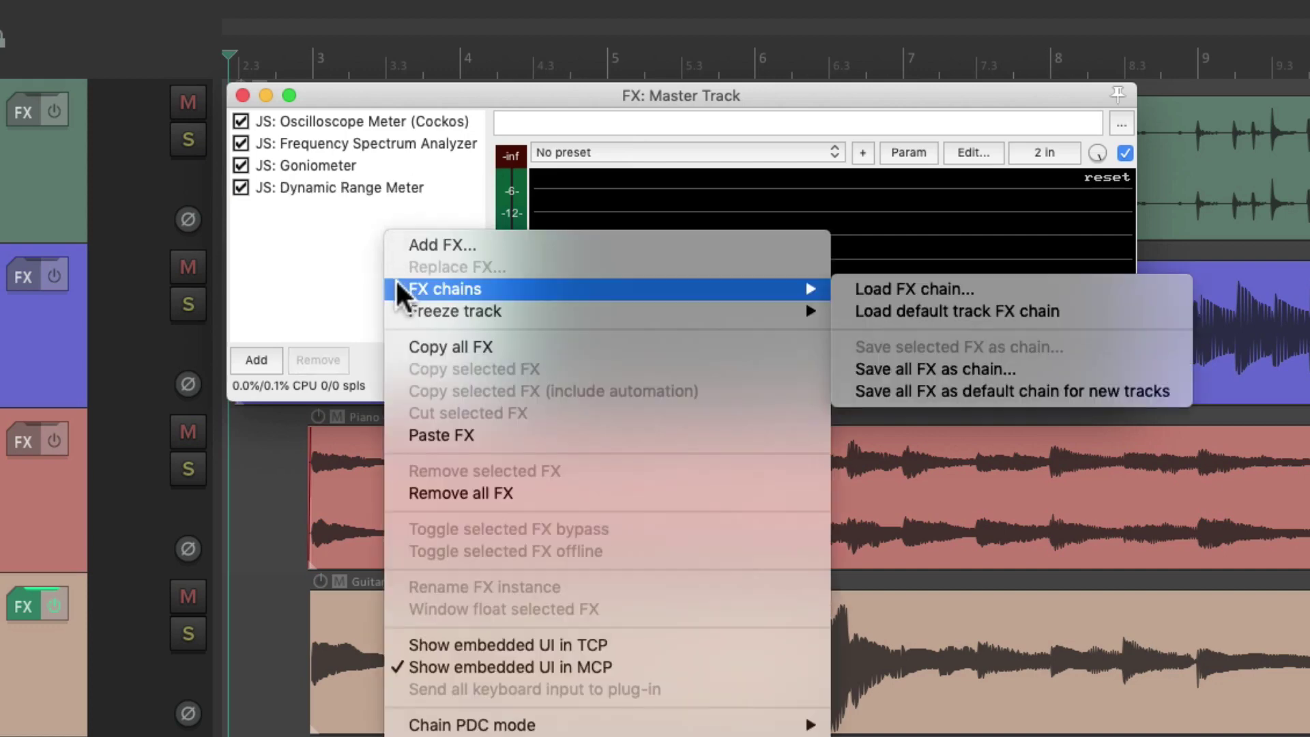
left_click(1039, 368)
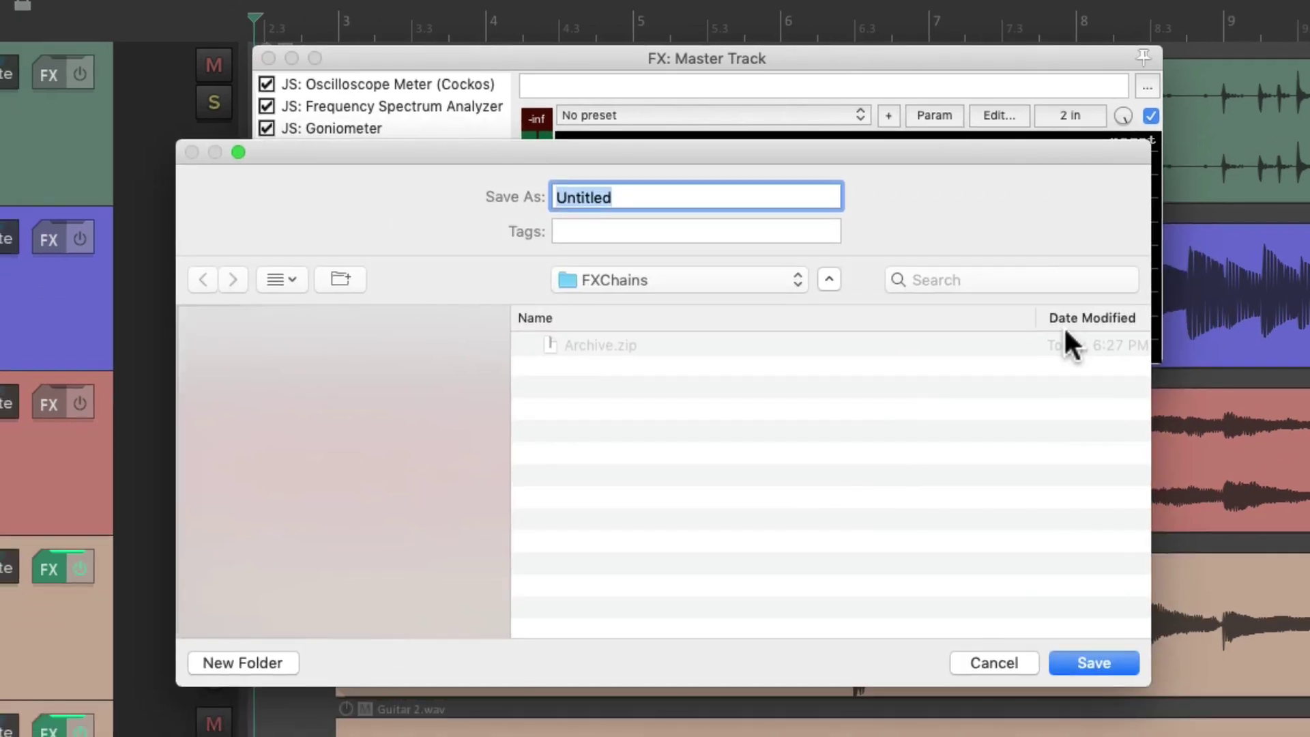
type("Master Track Meters")
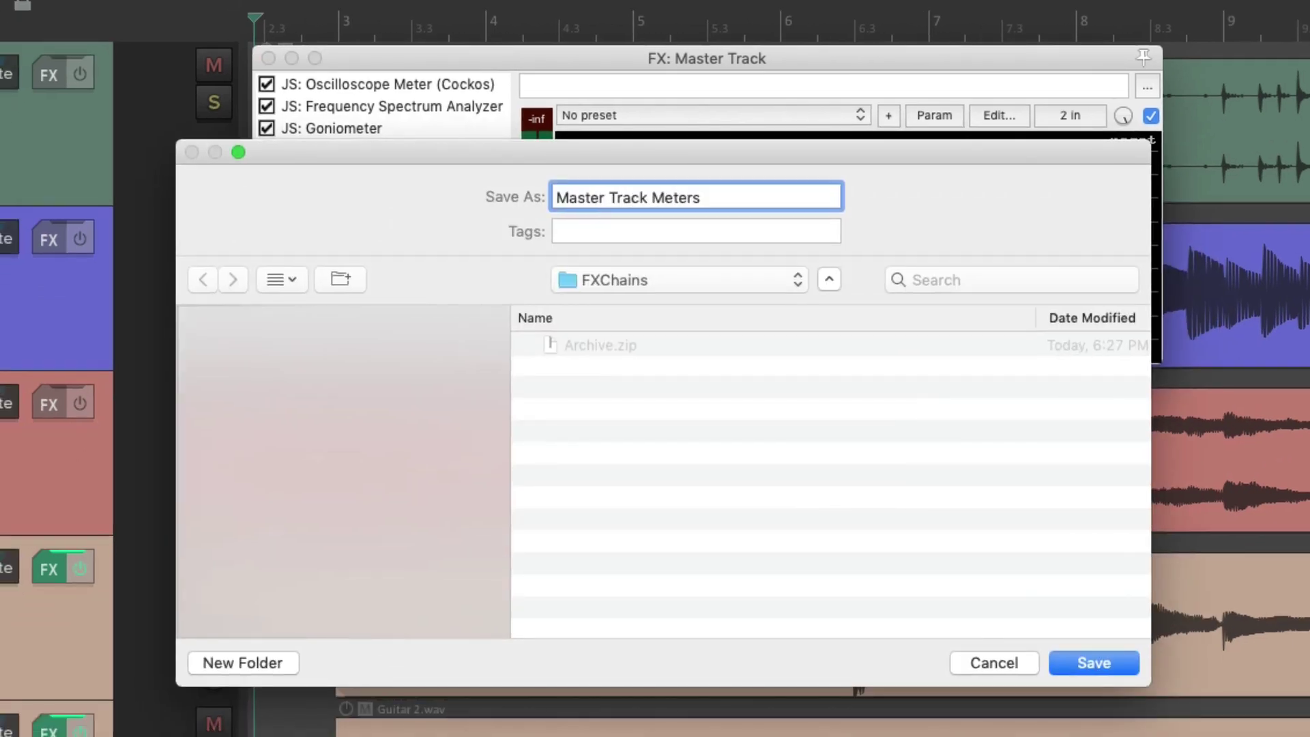
key("Return")
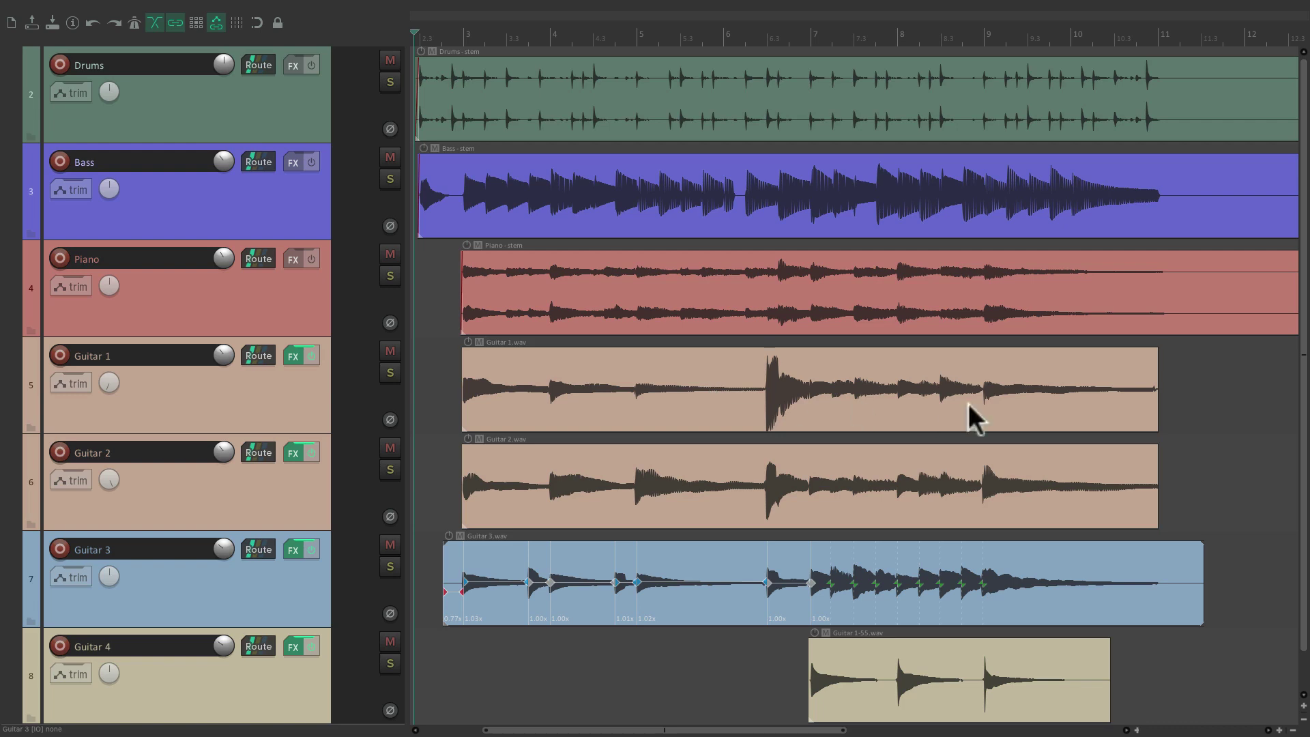
Step: Load the 'Master Track Meters' chain onto the docked master and play to check its four meters
key("ctrl+m")
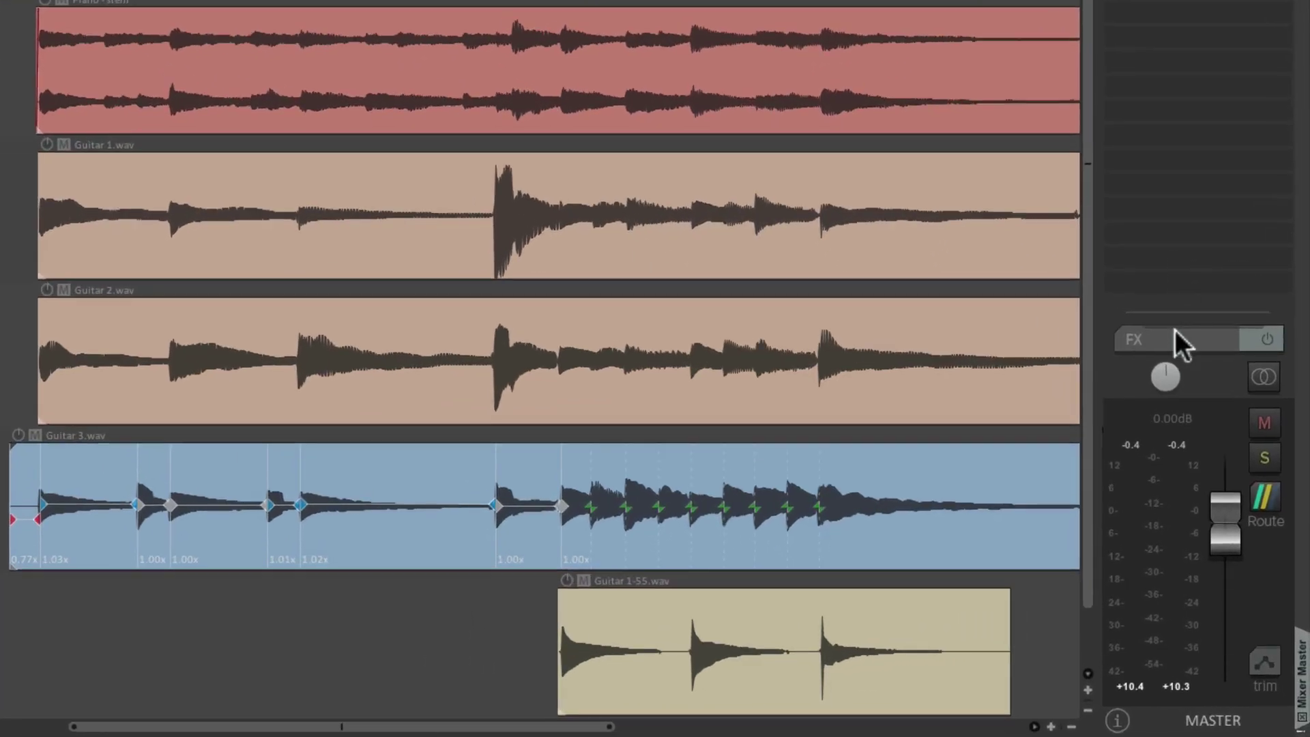
right_click(1175, 329)
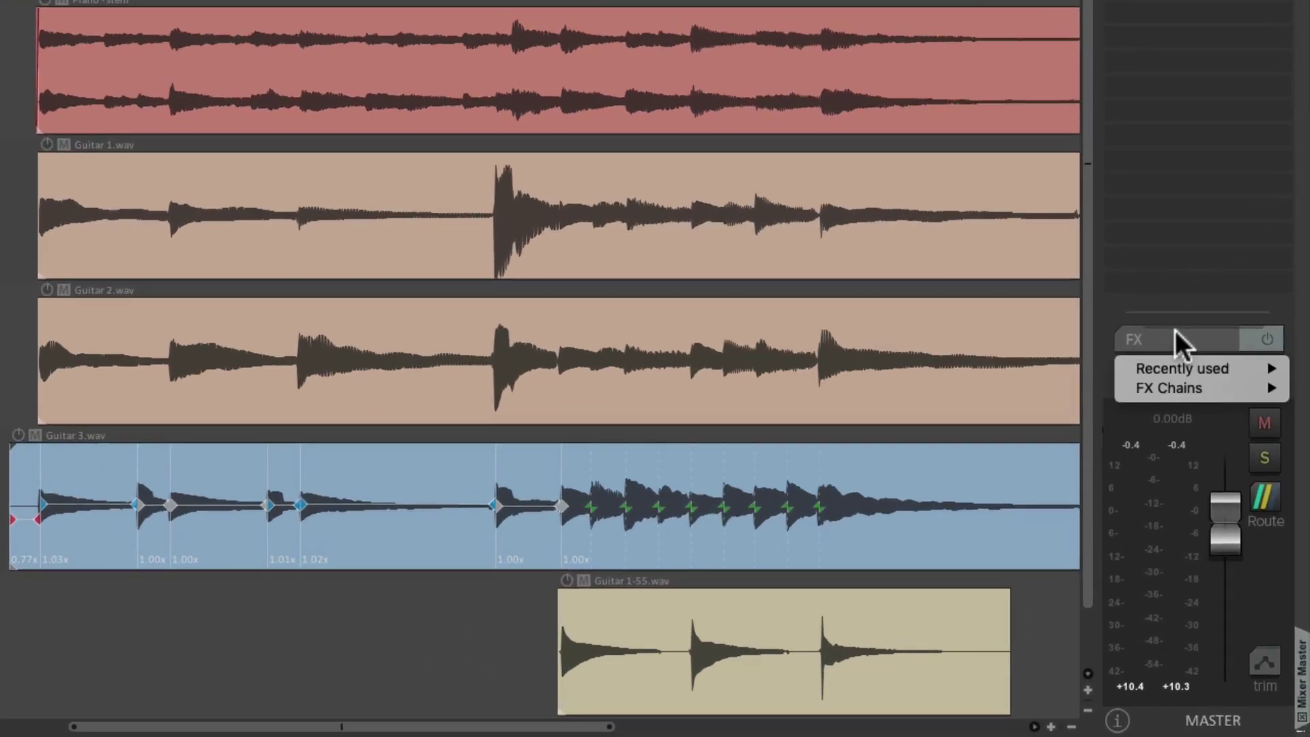
mouse_move(1203, 386)
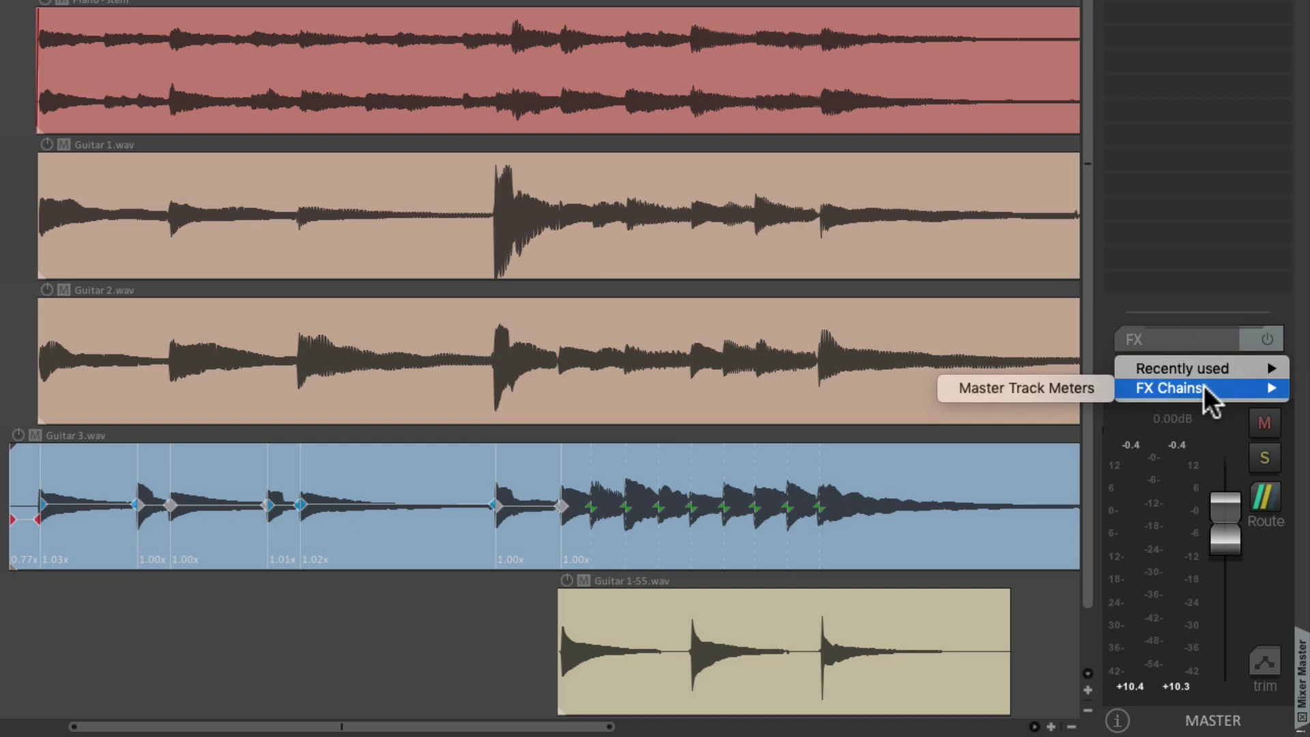
left_click(1070, 388)
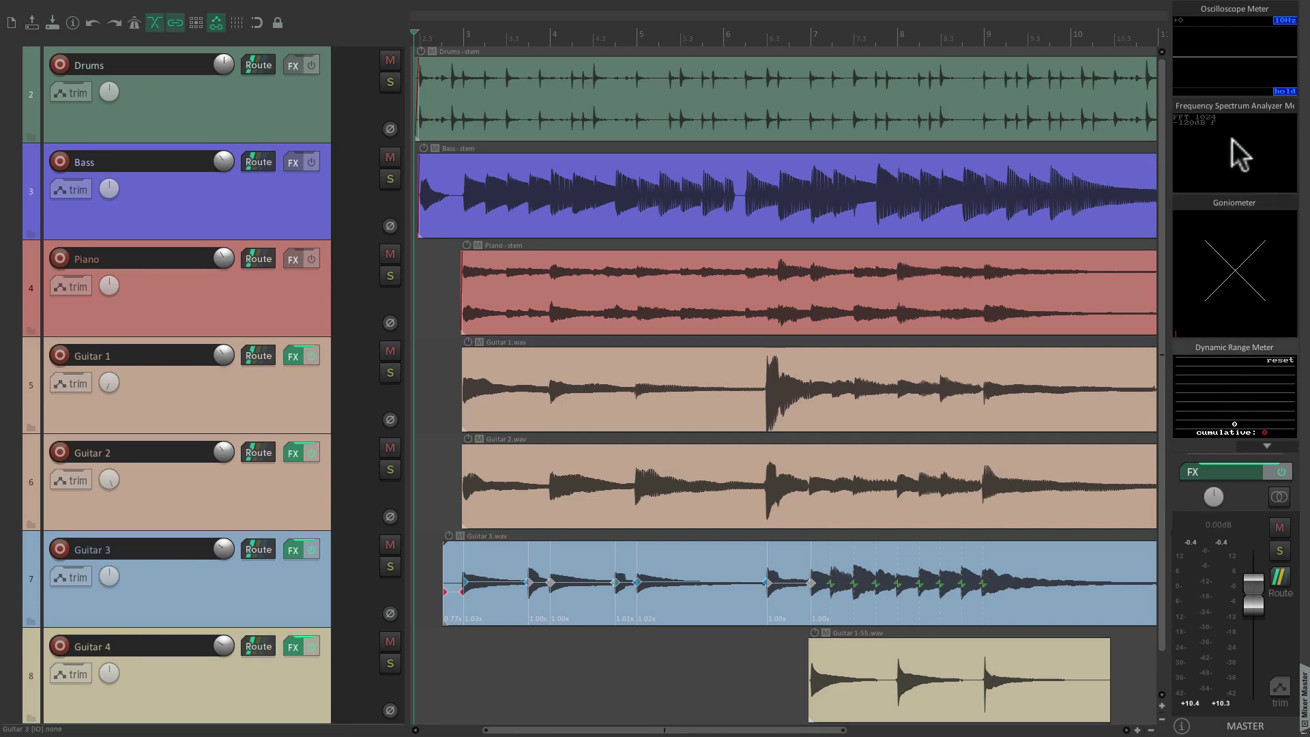
key("space")
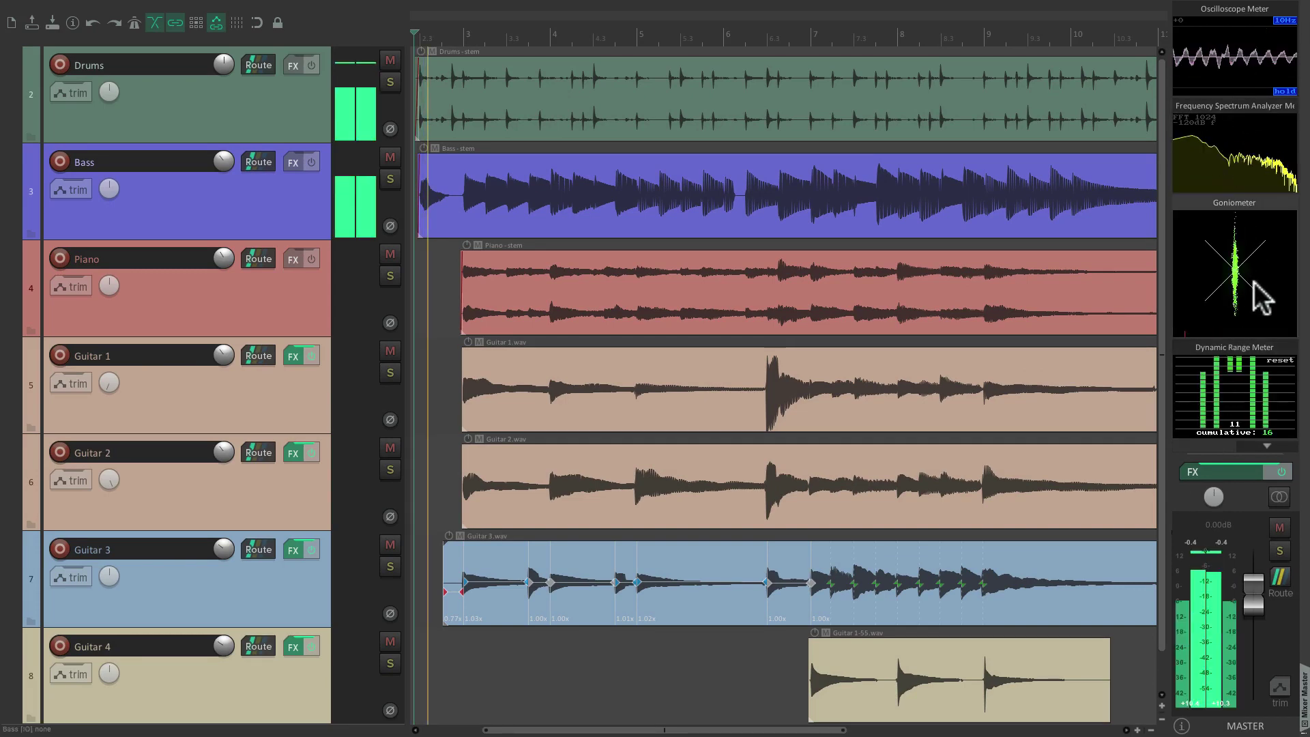